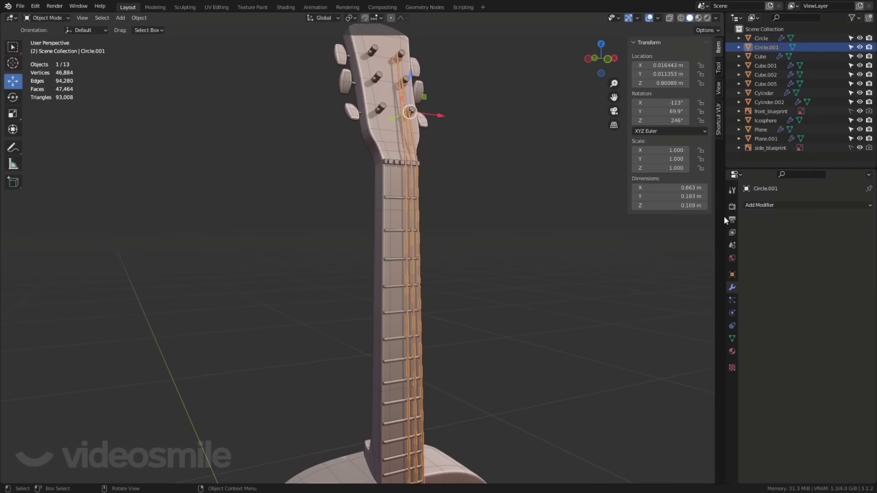
Step: Give the Circle.001 peg on the headstock a Mirror modifier from the Generate list
click(759, 206)
click(707, 312)
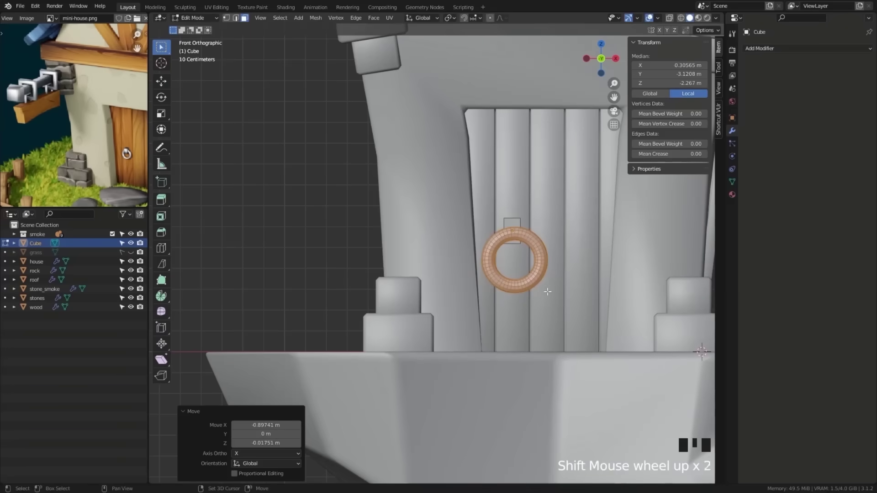
Step: Scale the torus door ring smaller and move it onto the door
shift+middle_drag(548, 291, 424, 287)
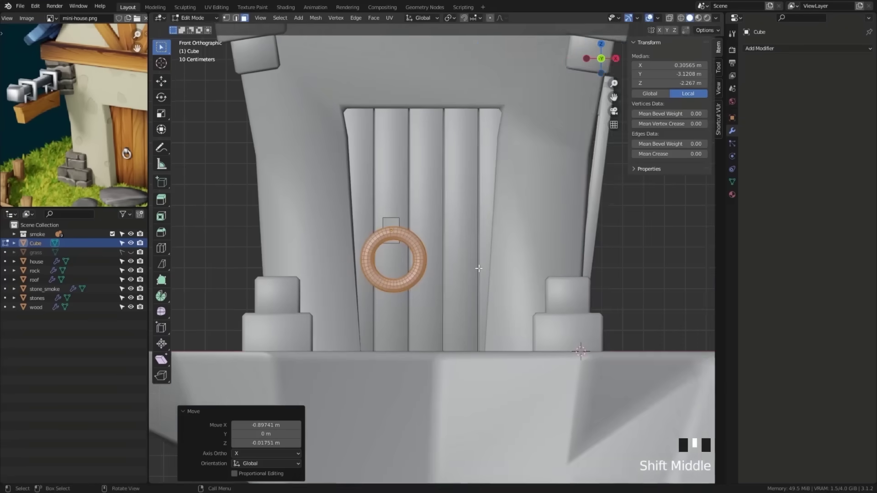
scroll(424, 274, up, 4)
key(s)
click(382, 244)
key(g)
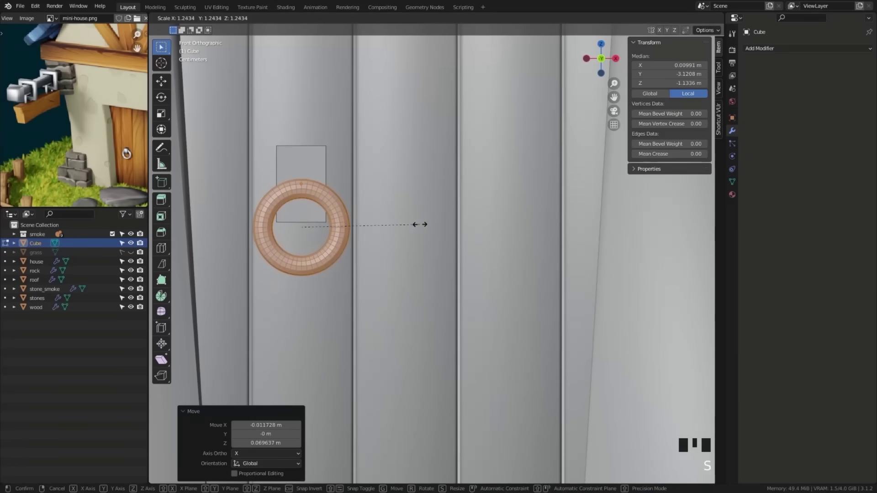
middle_drag(312, 227, 350, 292)
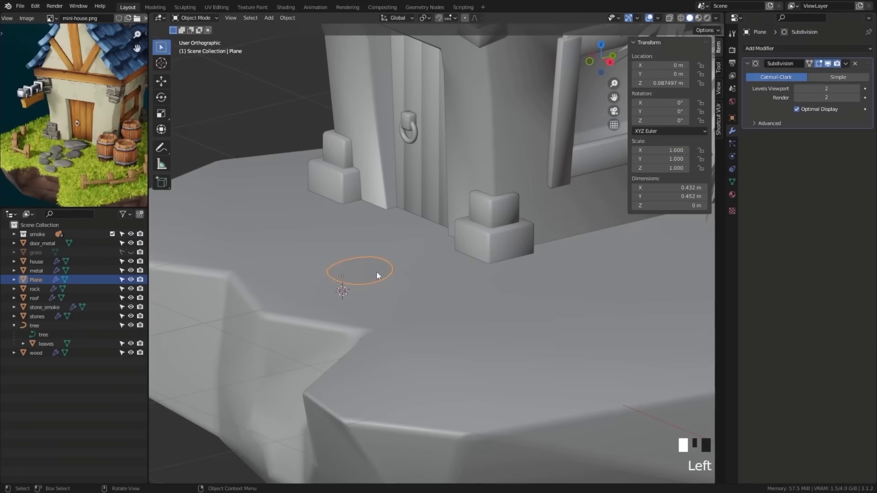
Step: Add a Solidify modifier to the flat circle stepping stone
scroll(281, 308, up, 2)
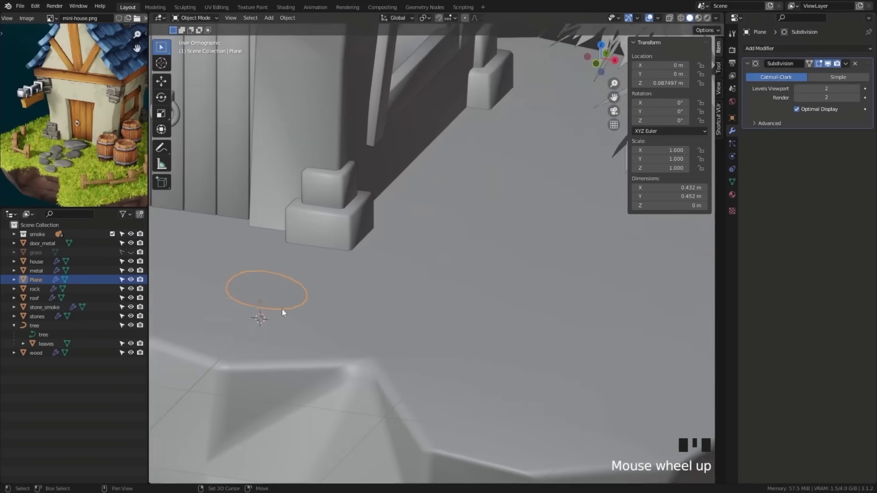
shift+middle_drag(281, 308, 419, 280)
scroll(82, 182, up, 2)
shift+middle_drag(82, 182, 114, 127)
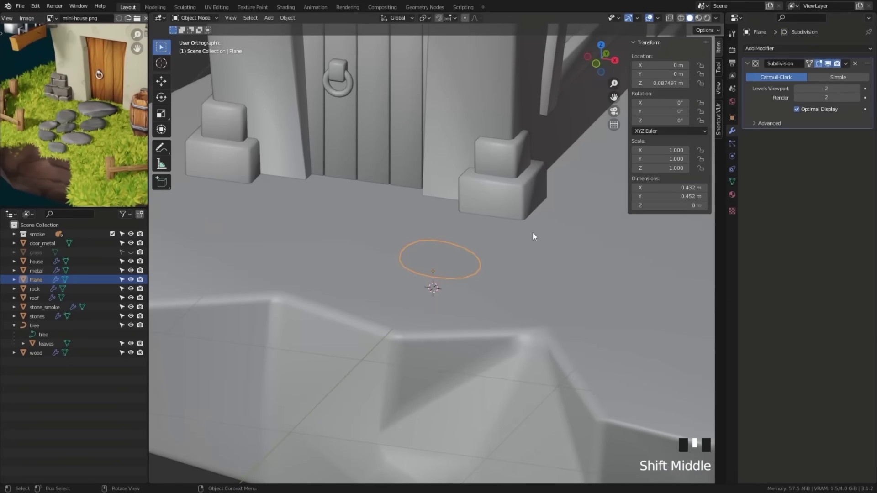
middle_drag(532, 232, 503, 215)
click(776, 48)
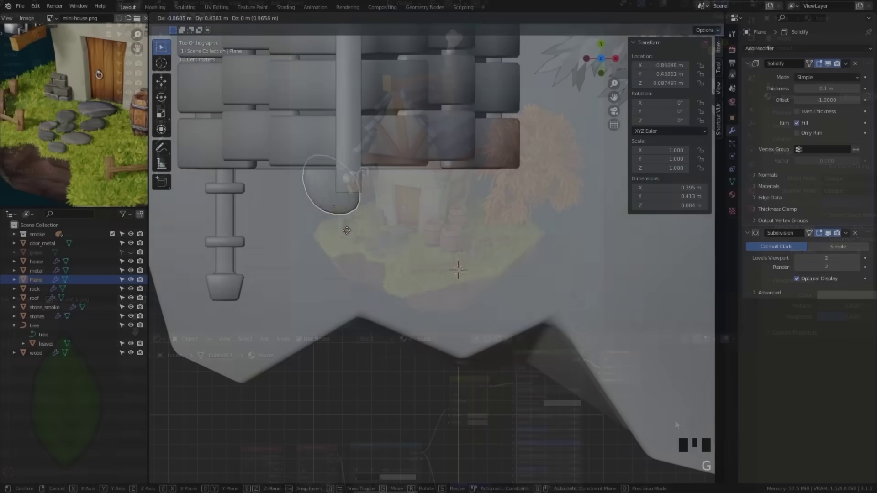
Step: Set the stepping stone's origin to its geometry and move it into place
middle_drag(360, 201, 362, 205)
key(g)
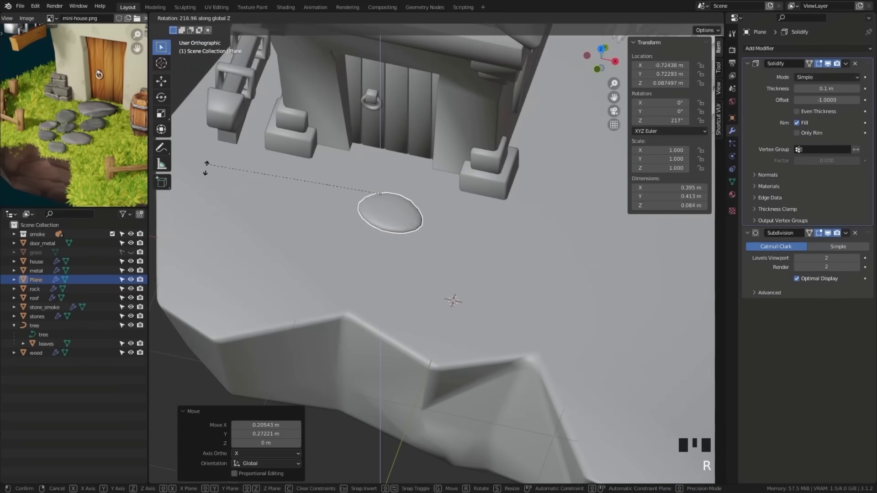
right_click(476, 200)
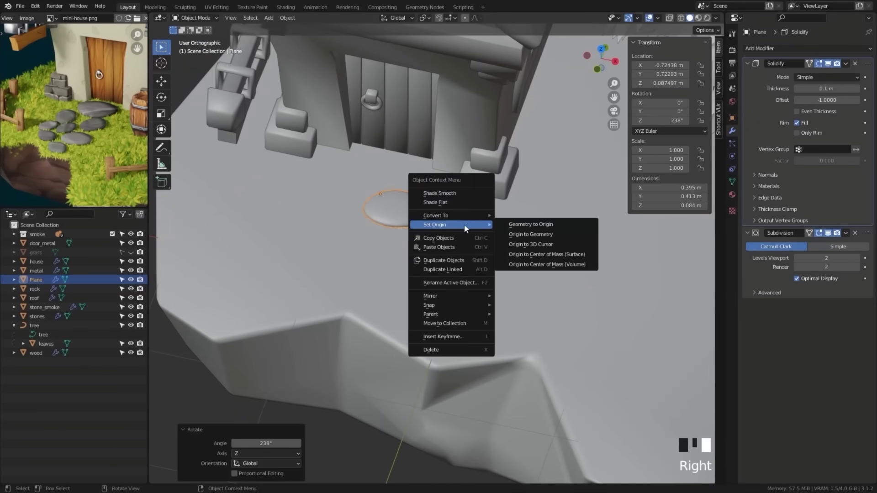
click(554, 237)
key(g)
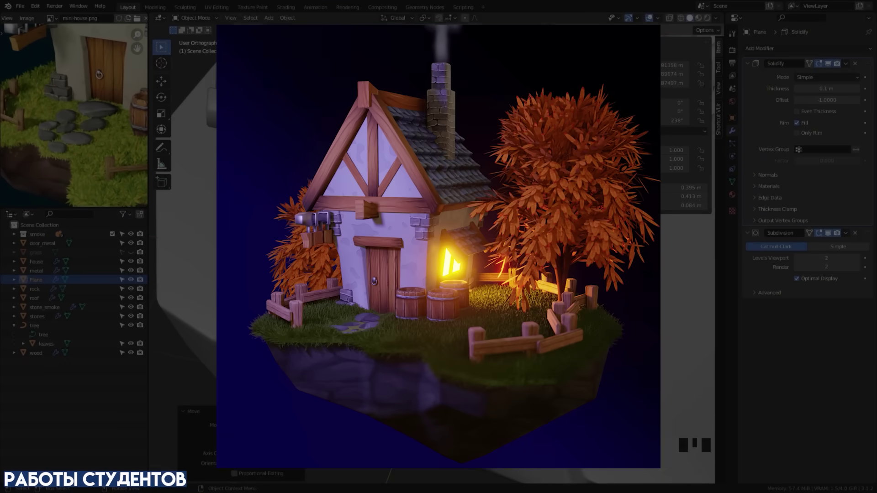
Step: Duplicate the stepping stone and shrink the copy, checking from top view
key(shift+d)
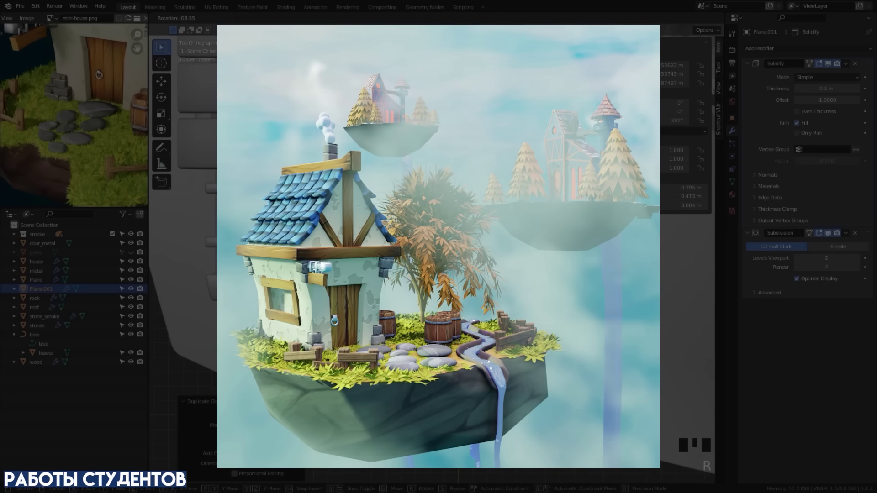
key(s)
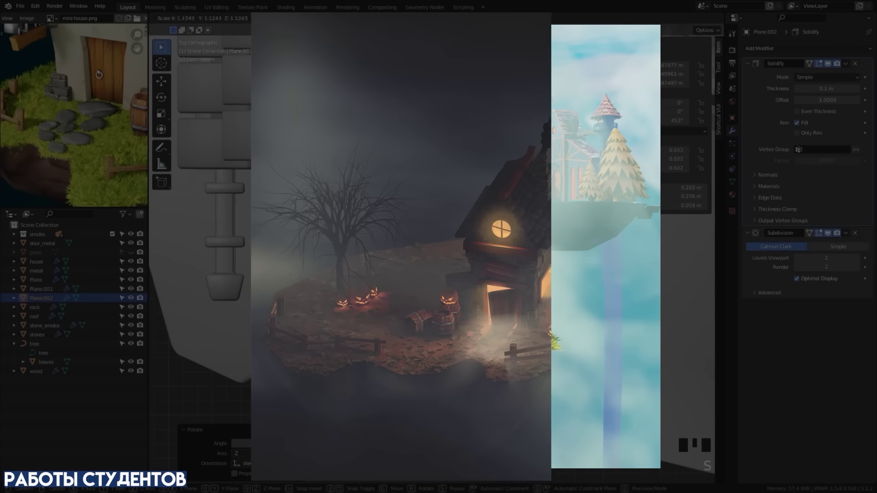
middle_drag(210, 228, 214, 206)
key(KP_7)
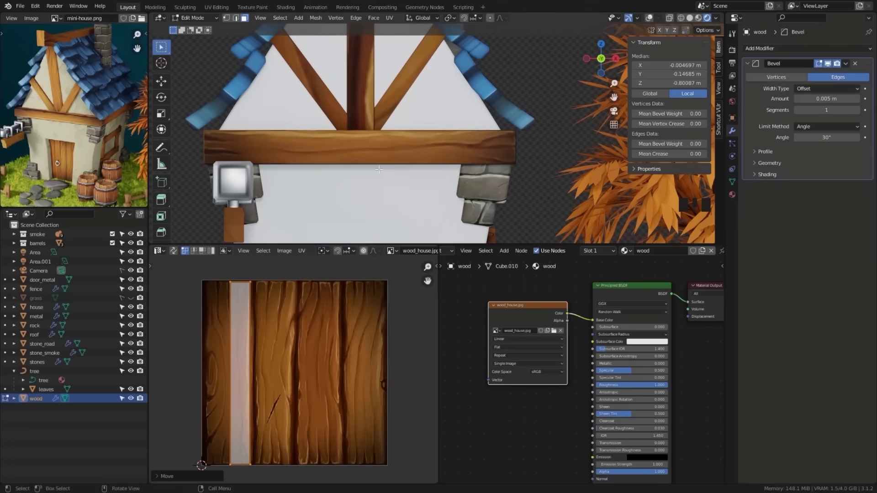
middle_drag(378, 169, 346, 180)
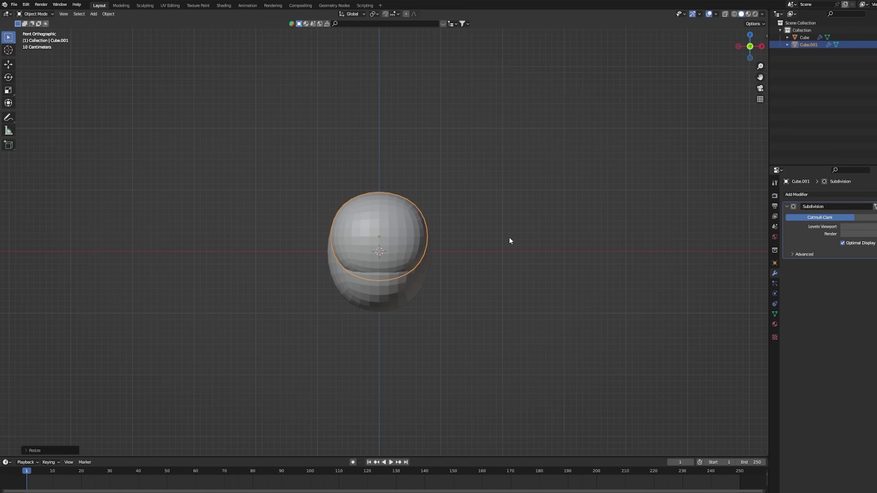
Step: Duplicate the body shape into a leg, placed and resized under the body
key(shift+d)
click(552, 251)
key(KP_3)
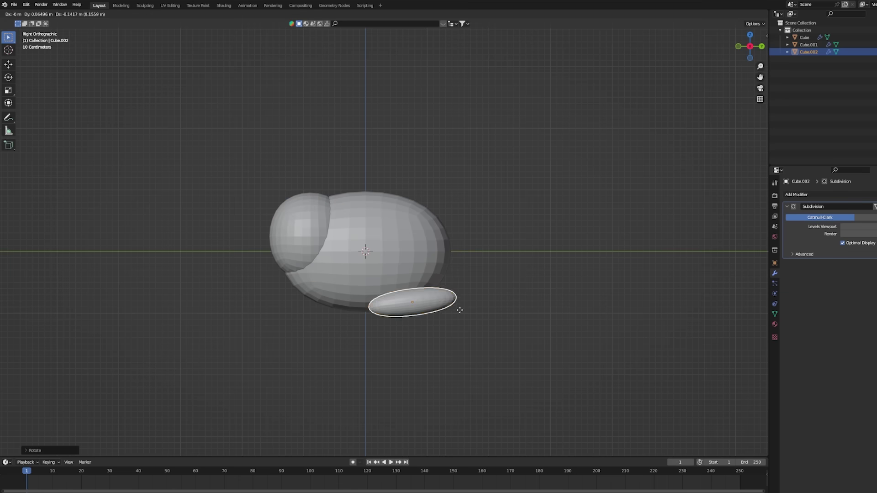
click(441, 313)
click(452, 250)
Step: Add a Mirror modifier so the leg appears on the other side
key(KP_1)
middle_drag(464, 286, 456, 288)
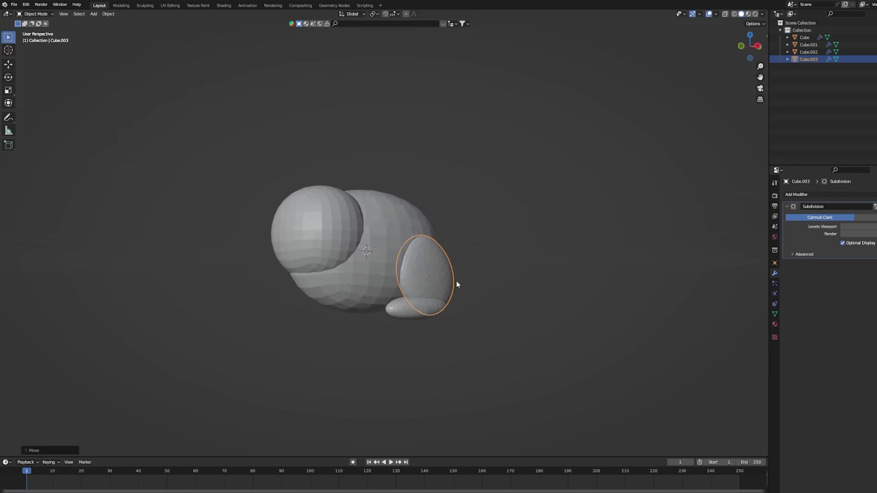
key(KP_1)
click(796, 195)
click(768, 274)
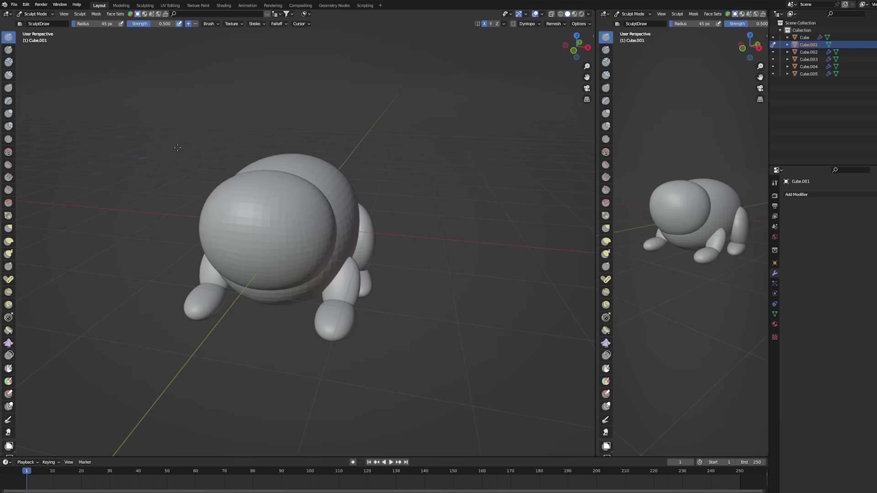
Step: Shape the face with the Elastic Deform brush at a 124 px radius
middle_drag(284, 213, 254, 207)
middle_drag(324, 195, 91, 189)
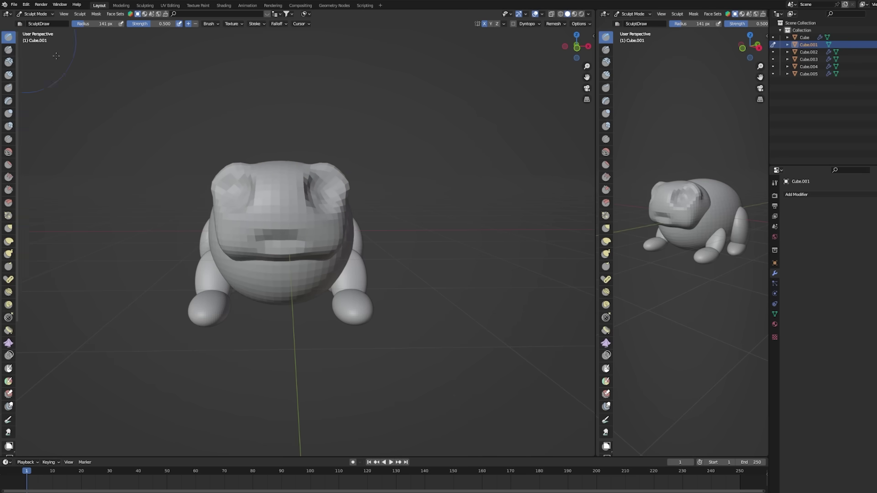
mouse_move(151, 192)
middle_down()
mouse_move(115, 140)
mouse_move(137, 206)
middle_up()
key(KP_1)
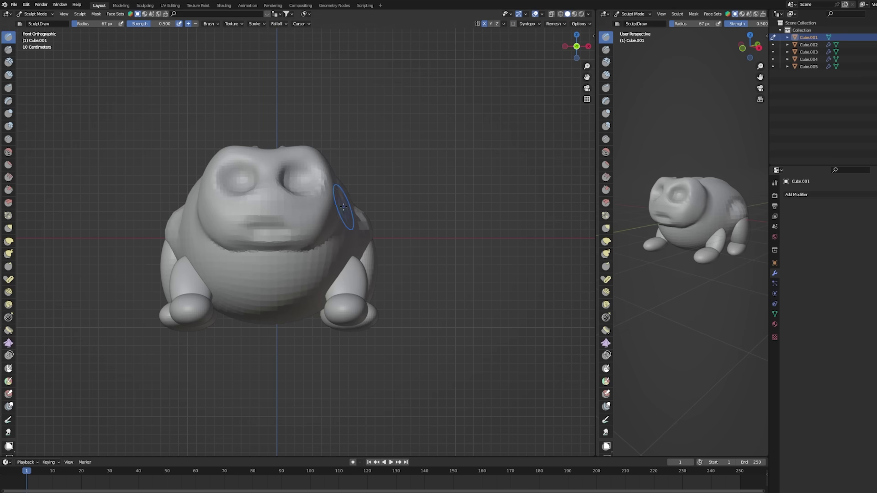
middle_drag(343, 207, 305, 214)
middle_drag(260, 174, 361, 225)
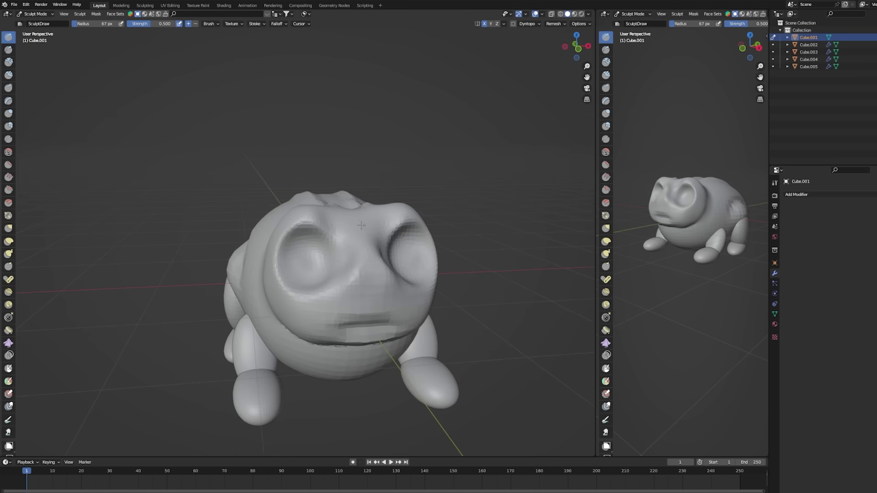
mouse_move(349, 294)
middle_down()
mouse_move(292, 274)
mouse_move(256, 283)
mouse_move(430, 279)
mouse_move(405, 274)
middle_up()
click(8, 241)
key(f)
click(405, 274)
key(KP_1)
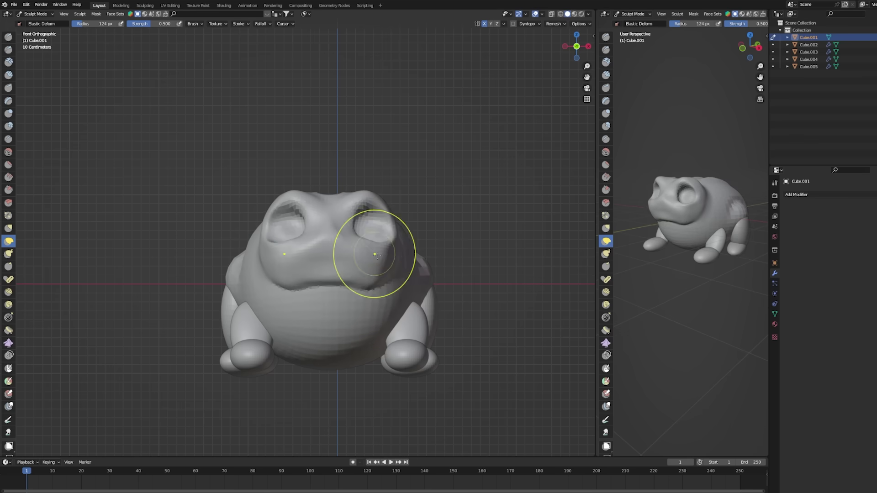
Step: Sculpt small marks on the mouth and face with a 51 px Draw brush, then select Cube.005
middle_drag(387, 233, 368, 283)
key(x)
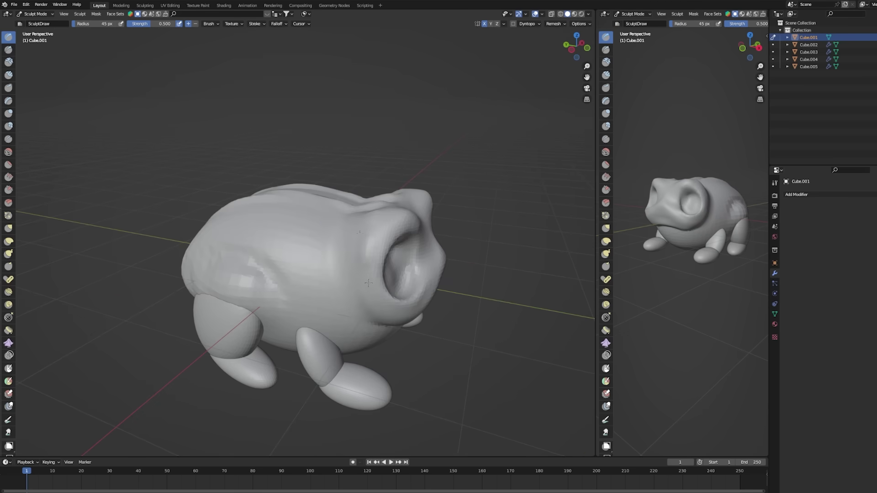
drag(374, 328, 347, 274)
mouse_move(347, 274)
middle_down()
mouse_move(320, 256)
mouse_move(311, 297)
middle_up()
key(f)
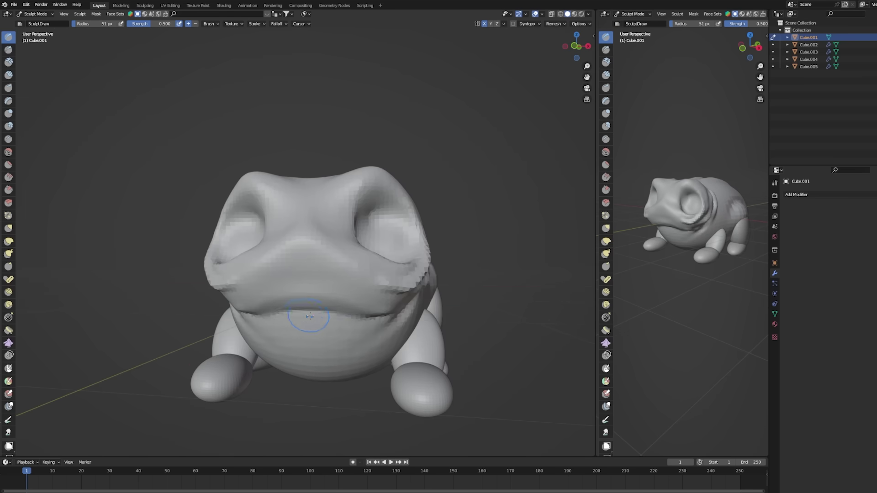
drag(274, 310, 366, 315)
mouse_move(366, 316)
middle_down()
mouse_move(352, 279)
mouse_move(329, 274)
mouse_move(366, 292)
mouse_move(397, 365)
middle_up()
key(ctrl+Tab)
click(396, 365)
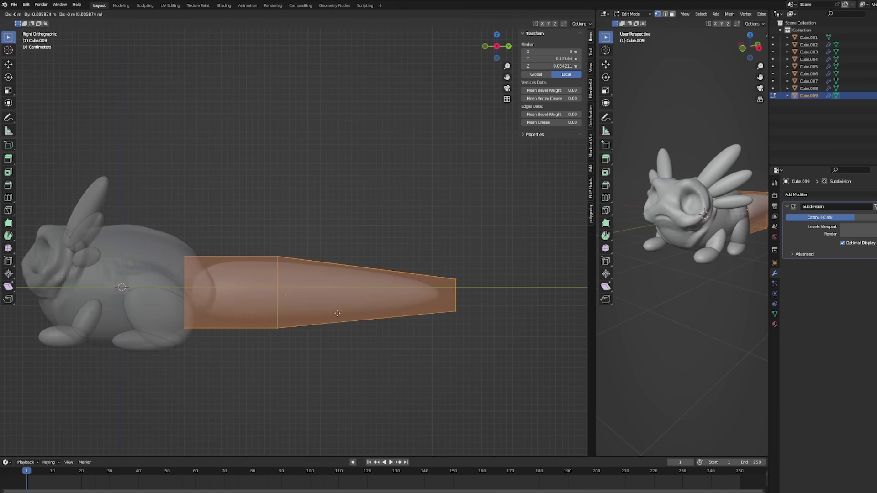
Step: Box-select the tail's end vertices and move them in Right Ortho view
drag(454, 264, 325, 302)
key(KP_3)
key(g)
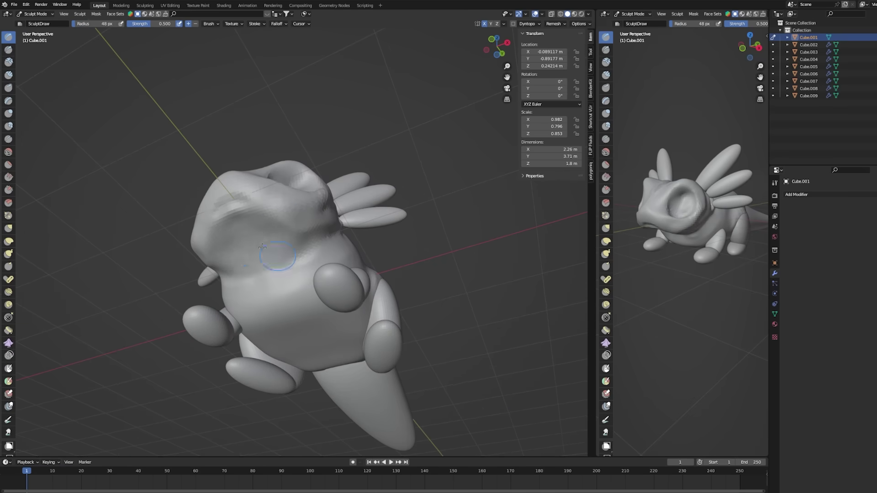
Step: Return from mesh editing to Sculpt Mode and restore the side-panel layout
middle_drag(246, 271, 320, 239)
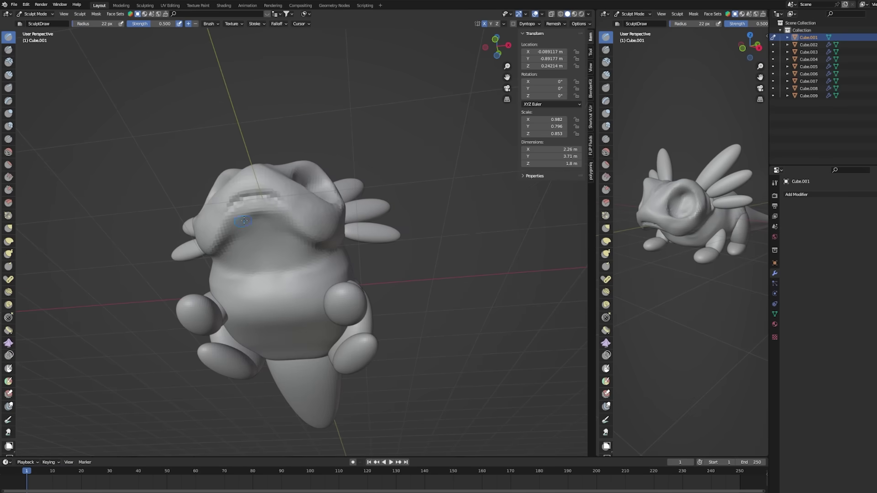
middle_drag(309, 255, 303, 69)
middle_drag(287, 264, 229, 154)
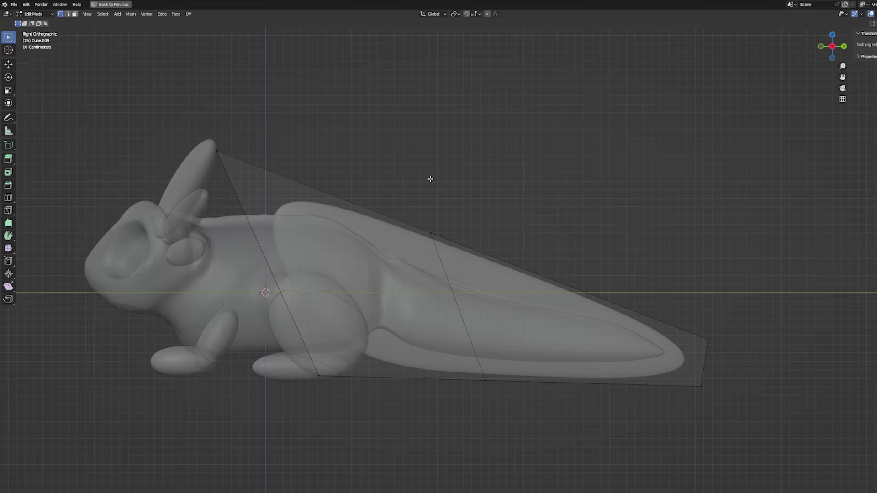
key(Escape)
key(ctrl+space)
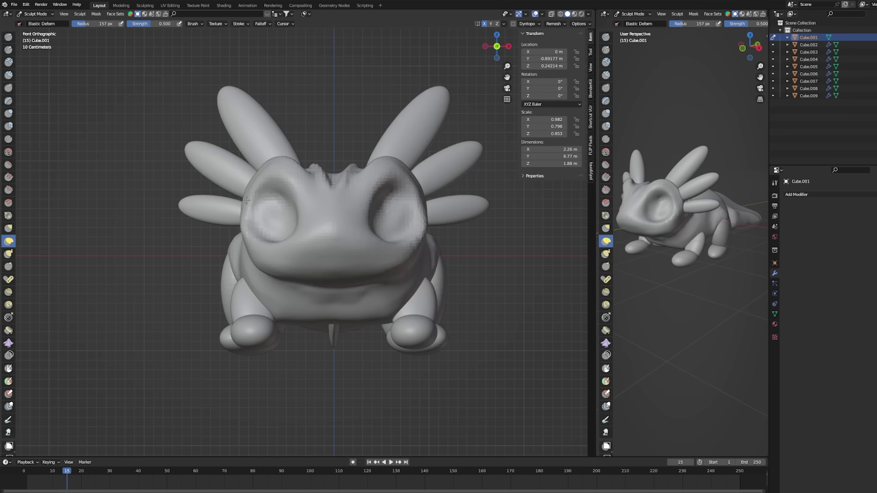
key(KP_3)
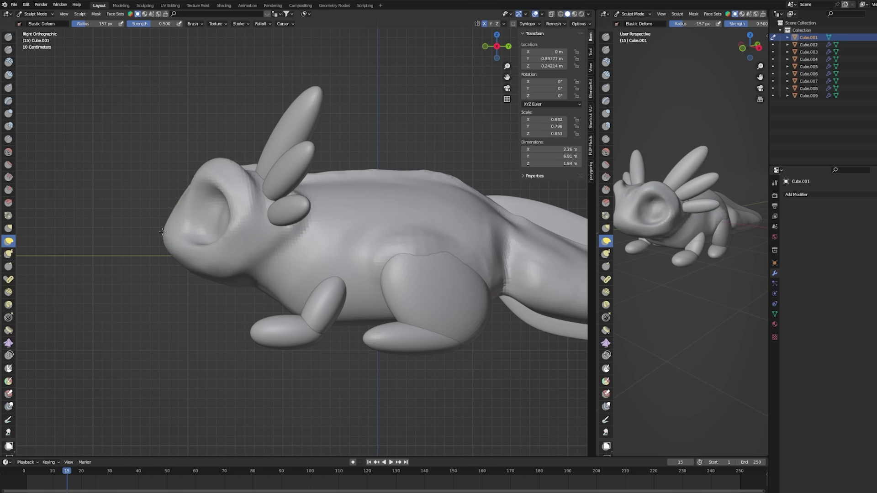
mouse_move(227, 181)
middle_down()
mouse_move(53, 60)
mouse_move(90, 53)
middle_up()
Step: Carve the downturned mouth line with the Draw Sharp and standard Draw brushes
click(8, 49)
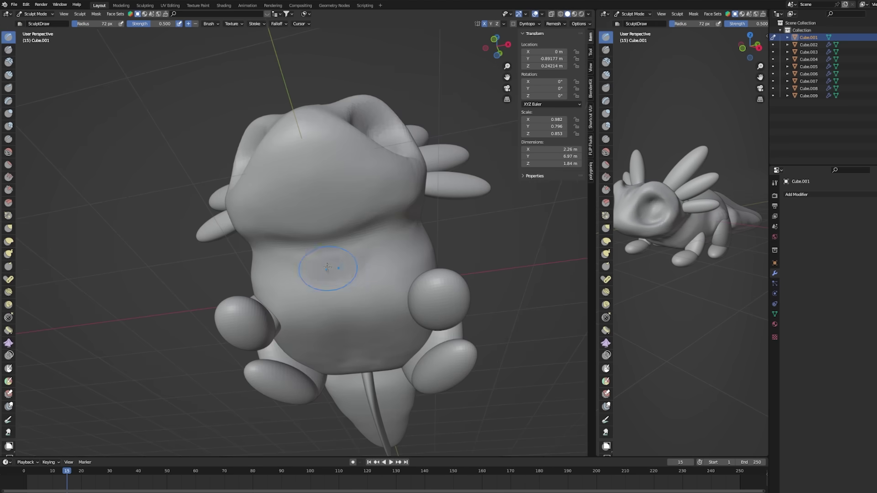
key(KP_1)
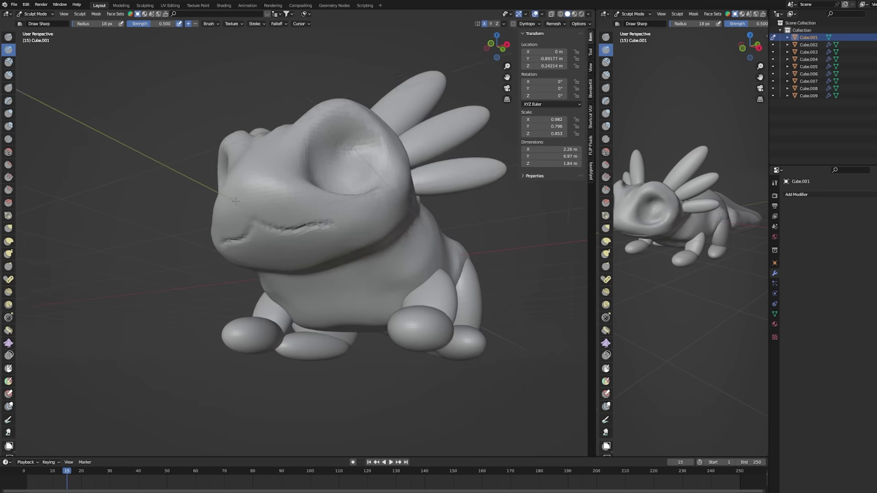
middle_drag(325, 223, 320, 251)
key(KP_1)
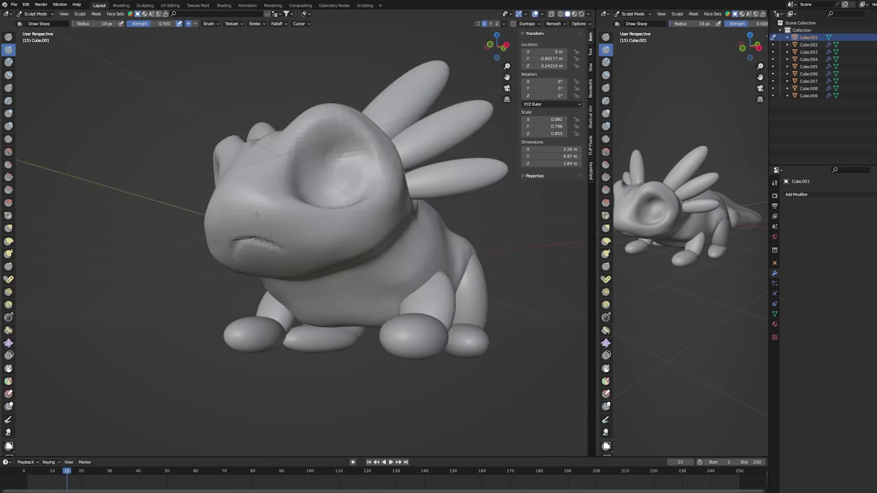
middle_drag(256, 214, 381, 231)
key(x)
middle_drag(305, 251, 393, 212)
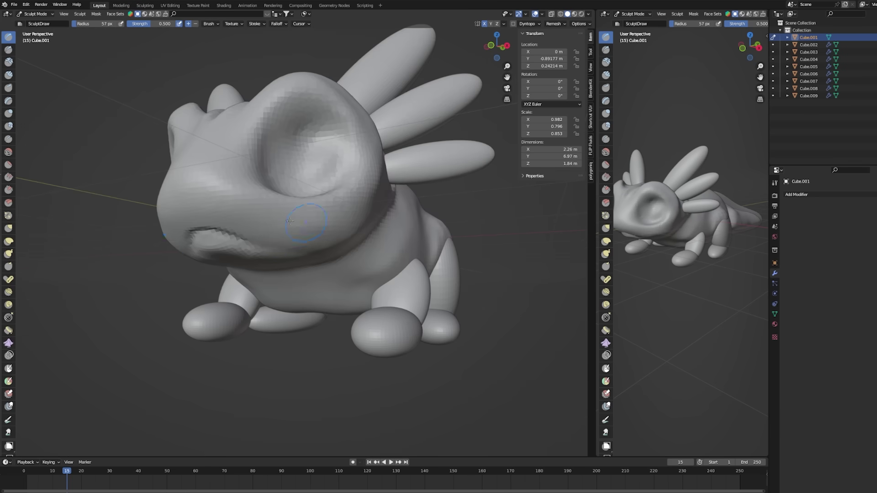
middle_drag(289, 222, 273, 153)
mouse_move(355, 191)
middle_down()
mouse_move(289, 212)
mouse_move(470, 157)
mouse_move(317, 206)
mouse_move(338, 187)
mouse_move(312, 189)
mouse_move(254, 303)
mouse_move(358, 266)
mouse_move(367, 297)
mouse_move(364, 309)
mouse_move(346, 315)
mouse_move(476, 277)
mouse_move(586, 230)
mouse_move(414, 279)
mouse_move(349, 178)
middle_up()
Step: Apply scale to the body parts and join them into one mesh for sculpting
key(KP_1)
key(ctrl+Tab)
key(ctrl+a)
click(402, 329)
key(ctrl+j)
key(ctrl+Tab)
Step: Sculpt toes onto the legs and shape the belly from side, rear and underside views
mouse_move(414, 240)
middle_down()
mouse_move(432, 174)
mouse_move(245, 157)
mouse_move(255, 160)
mouse_move(167, 170)
mouse_move(333, 274)
mouse_move(365, 237)
mouse_move(471, 160)
middle_up()
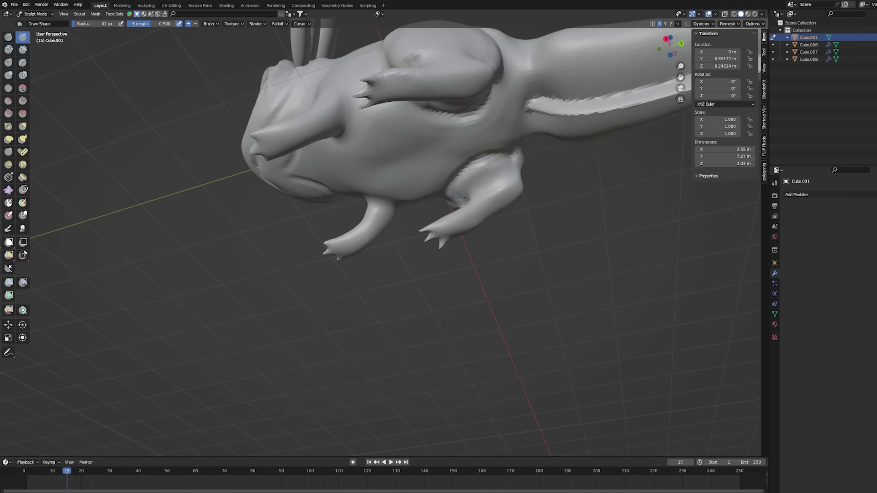
mouse_move(461, 196)
middle_down()
mouse_move(360, 139)
mouse_move(425, 187)
mouse_move(470, 254)
mouse_move(454, 337)
middle_up()
middle_drag(432, 239, 315, 303)
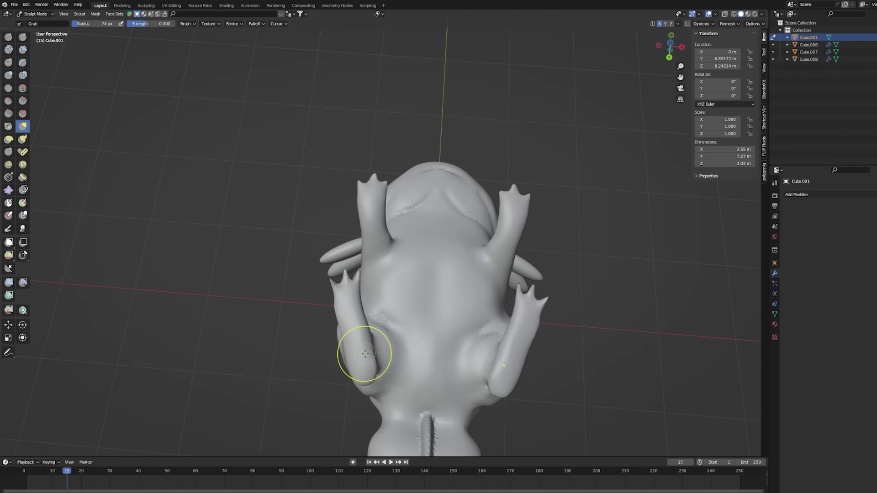
alt+middle_drag(366, 353, 345, 305)
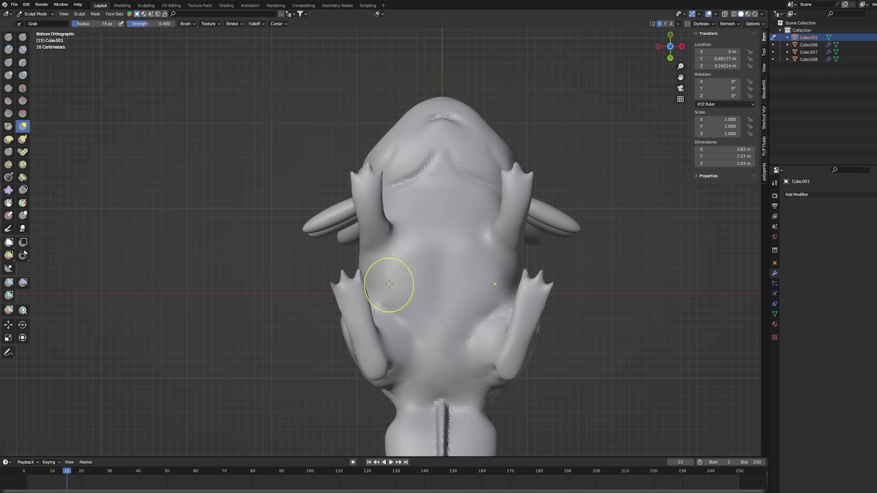
middle_drag(587, 219, 397, 87)
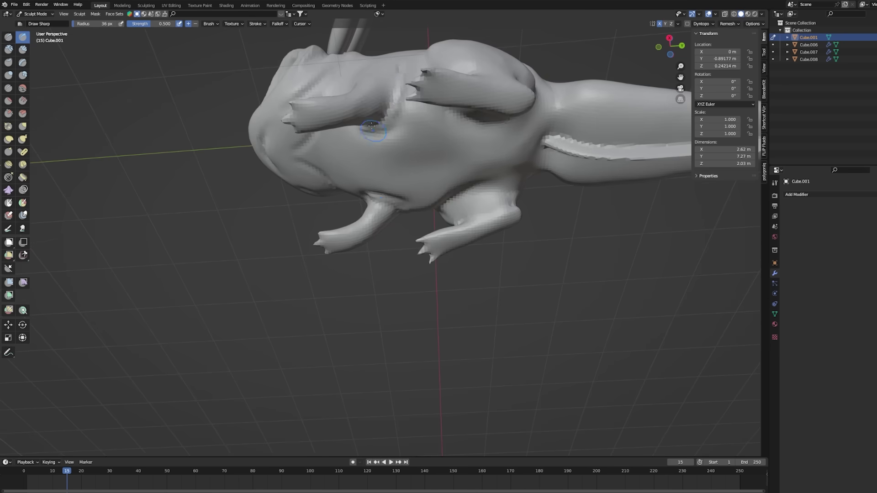
mouse_move(371, 125)
middle_down()
mouse_move(430, 120)
mouse_move(486, 225)
middle_up()
mouse_move(519, 142)
middle_down()
mouse_move(425, 115)
mouse_move(205, 205)
mouse_move(293, 356)
mouse_move(254, 293)
mouse_move(256, 244)
mouse_move(373, 229)
middle_up()
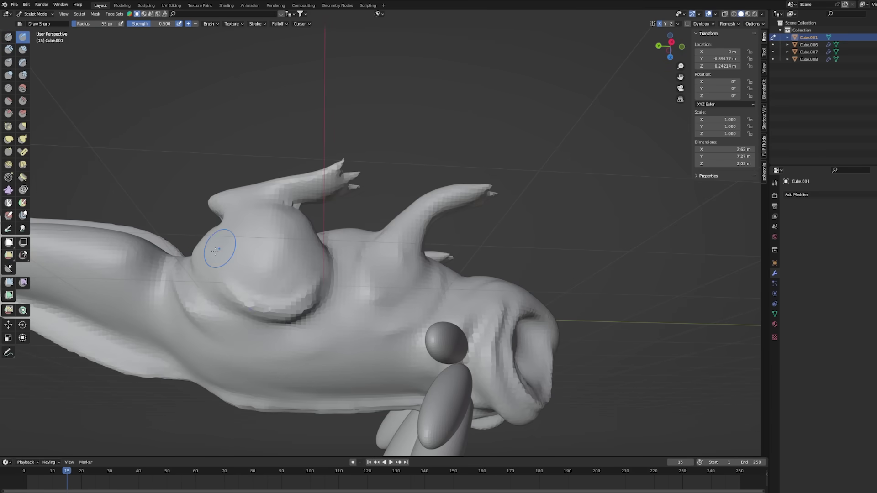
Step: Stroke ridges along the tail fin edge and grooves down the back toward the gills
scroll(216, 251, down, 5)
mouse_move(215, 251)
middle_down()
mouse_move(413, 148)
mouse_move(489, 274)
mouse_move(401, 333)
mouse_move(328, 120)
middle_up()
scroll(328, 120, up, 3)
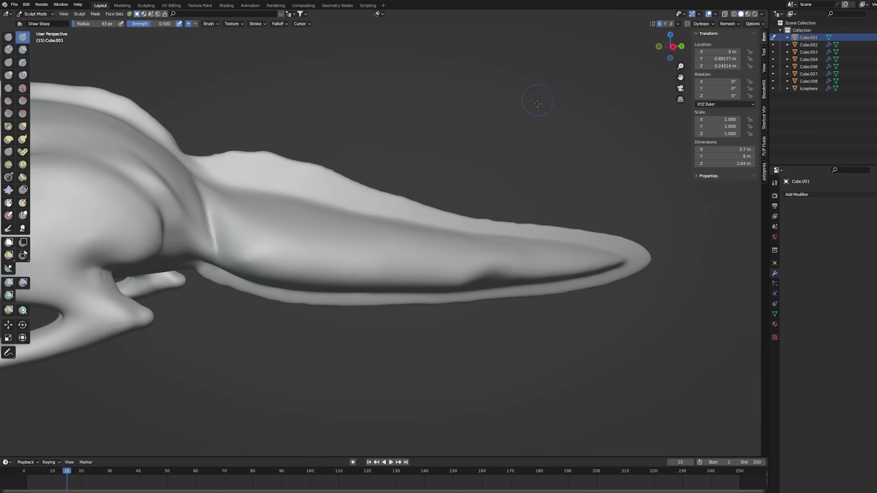
mouse_move(538, 103)
middle_down()
mouse_move(451, 251)
mouse_move(421, 337)
mouse_move(385, 228)
mouse_move(434, 256)
mouse_move(506, 277)
middle_up()
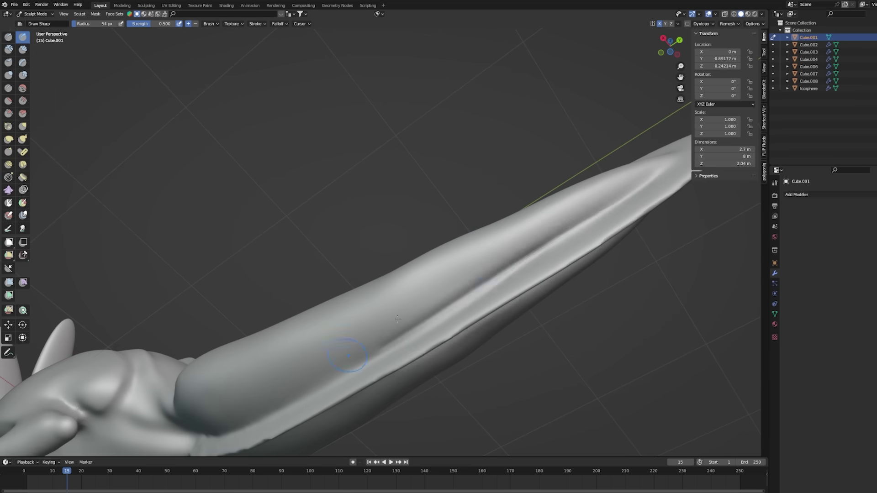
mouse_move(416, 345)
middle_down()
mouse_move(343, 256)
mouse_move(489, 201)
mouse_move(453, 152)
mouse_move(431, 280)
mouse_move(543, 215)
middle_up()
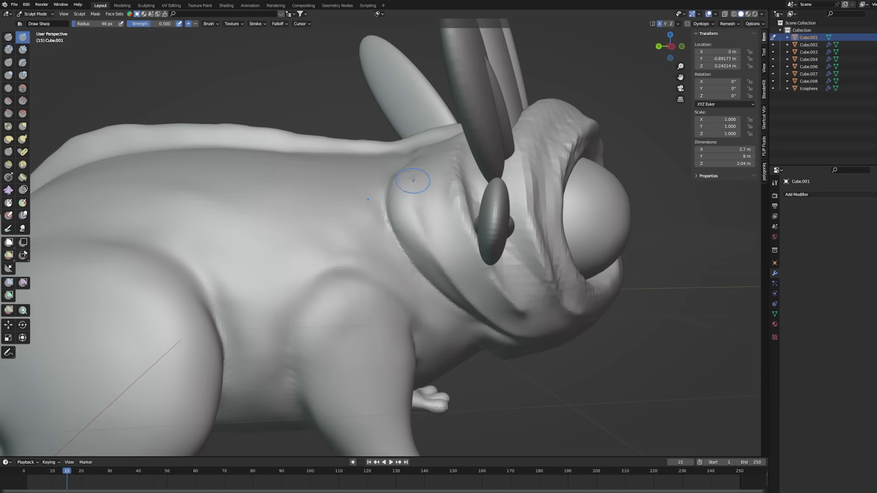
Step: Build up rims around both eyeballs with the Grab brush
middle_drag(412, 179, 486, 294)
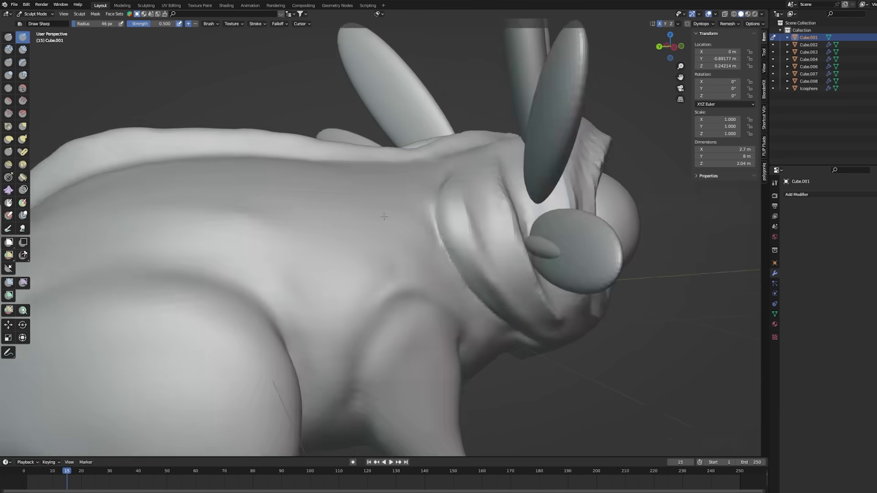
middle_drag(403, 265, 432, 268)
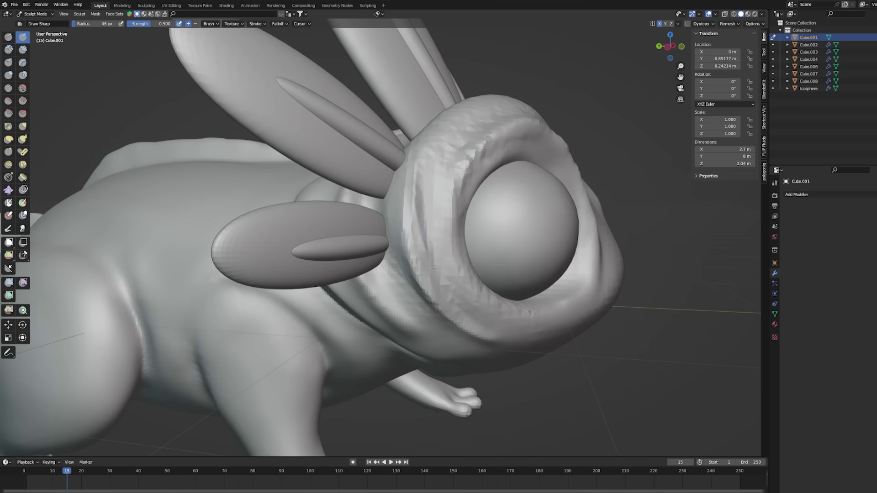
mouse_move(432, 186)
middle_down()
mouse_move(404, 209)
mouse_move(297, 230)
middle_up()
mouse_move(372, 324)
middle_down()
mouse_move(369, 245)
mouse_move(233, 251)
mouse_move(356, 266)
middle_up()
key(g)
Step: Refine the body, legs and toes with the Draw Sharp brush
middle_drag(385, 151, 68, 78)
click(22, 37)
mouse_move(182, 183)
middle_down()
mouse_move(320, 206)
mouse_move(229, 215)
mouse_move(396, 219)
mouse_move(393, 231)
middle_up()
middle_drag(401, 192, 347, 310)
mouse_move(315, 210)
middle_down()
mouse_move(338, 201)
mouse_move(391, 219)
mouse_move(390, 151)
mouse_move(325, 276)
mouse_move(375, 229)
mouse_move(352, 186)
mouse_move(511, 92)
mouse_move(328, 260)
mouse_move(352, 289)
mouse_move(391, 194)
middle_up()
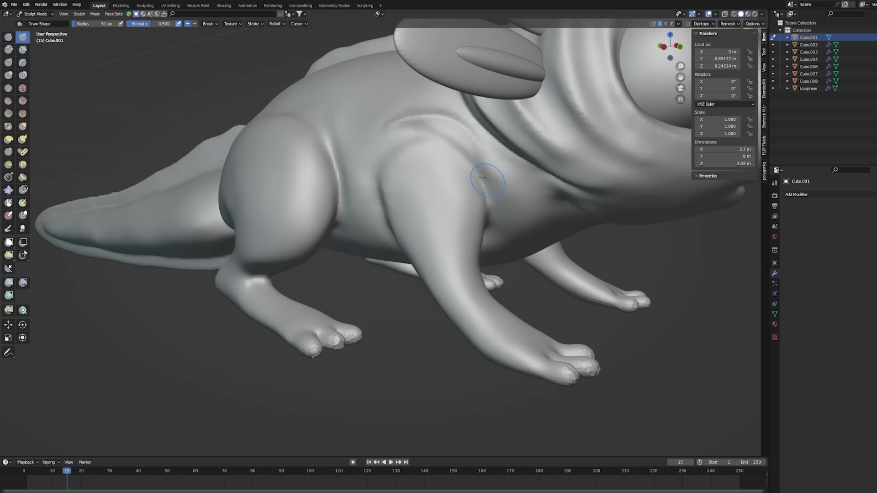
alt+middle_drag(422, 127, 328, 146)
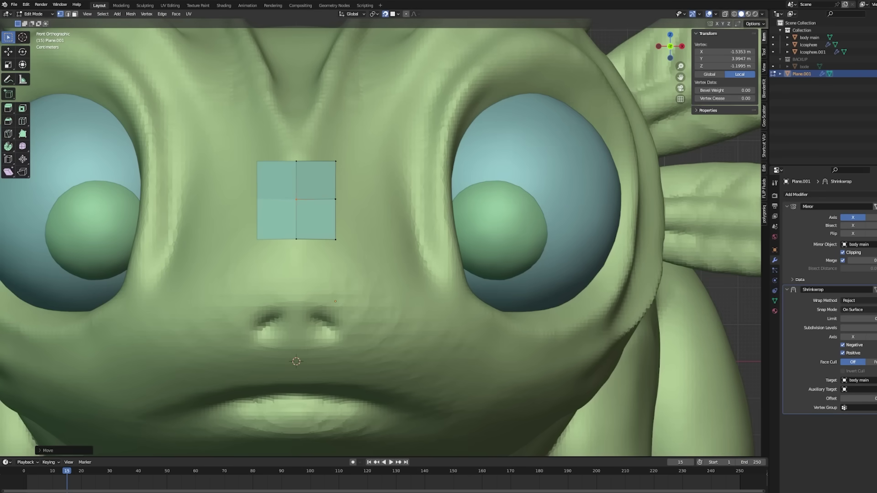
Step: Extend the nose strip and place the lower-lip vertices of the mouth loop
click(317, 282)
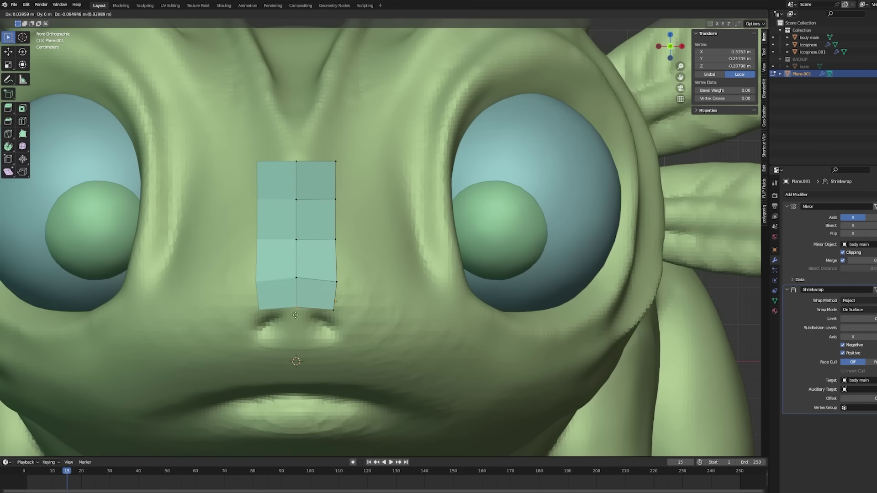
shift+middle_drag(358, 334, 385, 252)
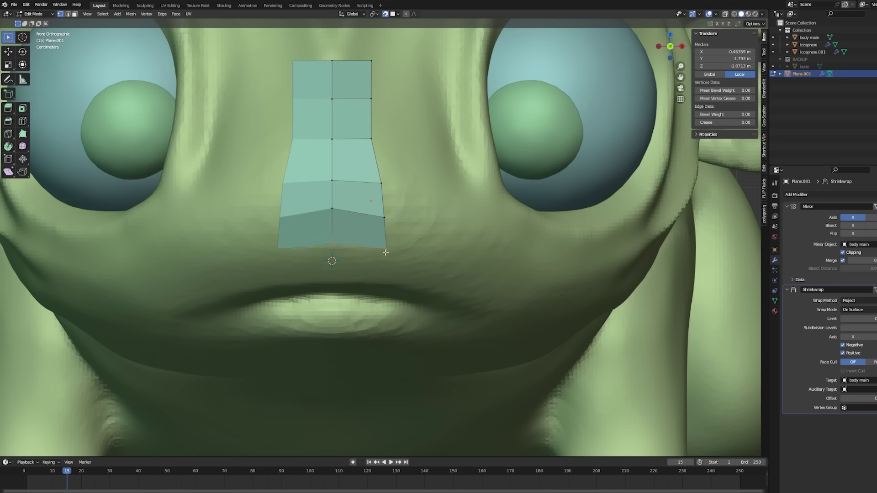
click(322, 337)
drag(506, 343, 452, 366)
drag(500, 277, 478, 290)
Step: Hide the eyeballs and move vertices to start a quad ring inside the eye socket
scroll(430, 215, down, 3)
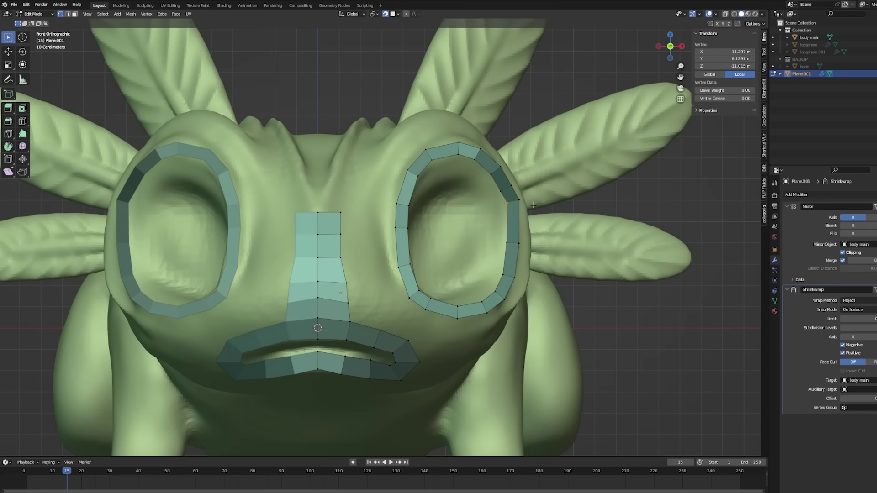
middle_drag(440, 199, 525, 228)
key(KP_1)
scroll(594, 246, up, 2)
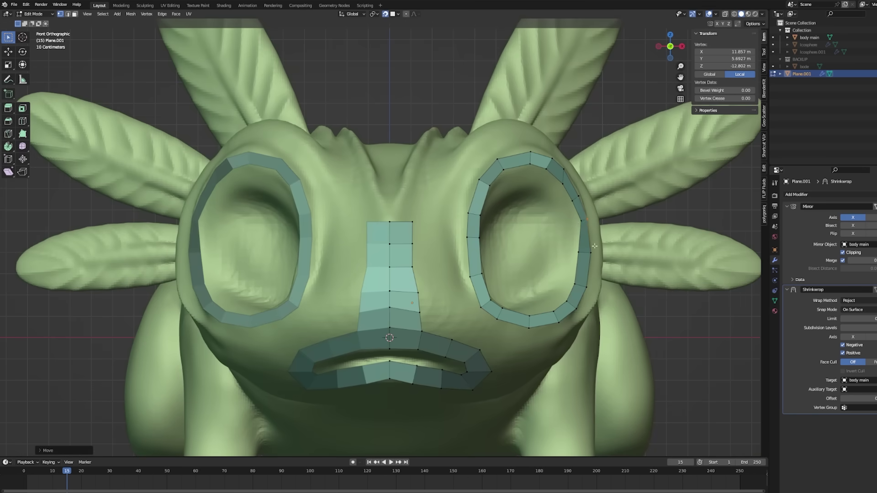
click(500, 326)
middle_drag(500, 326, 501, 293)
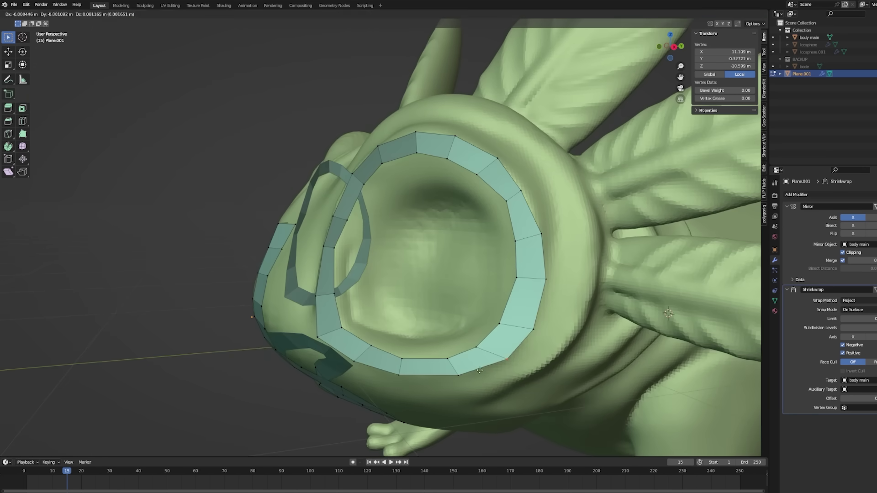
click(479, 370)
middle_drag(479, 370, 572, 185)
key(KP_1)
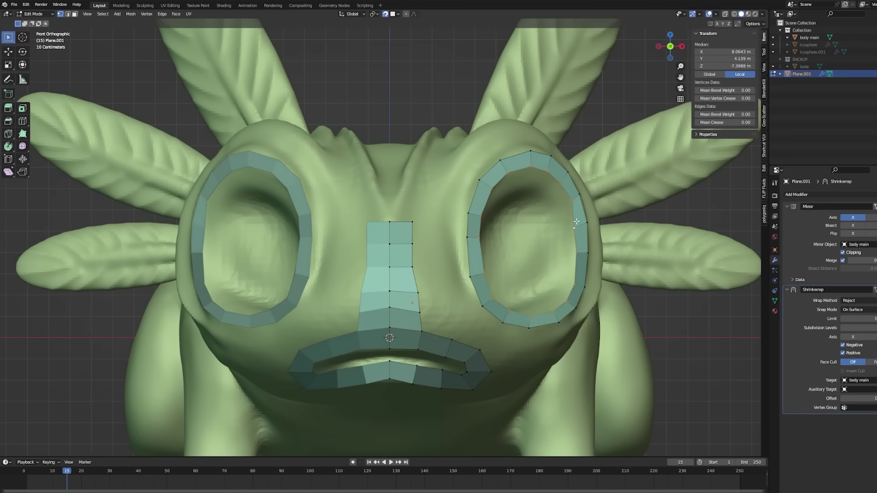
Step: Adjust eye-ring vertices to fit the socket from front and perspective views
click(576, 222)
key(g)
middle_drag(577, 221, 462, 345)
key(KP_1)
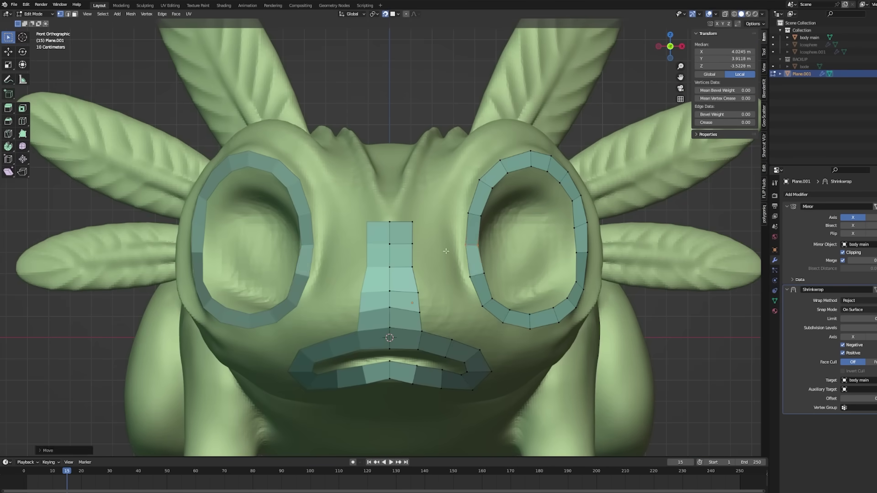
middle_drag(490, 303, 593, 256)
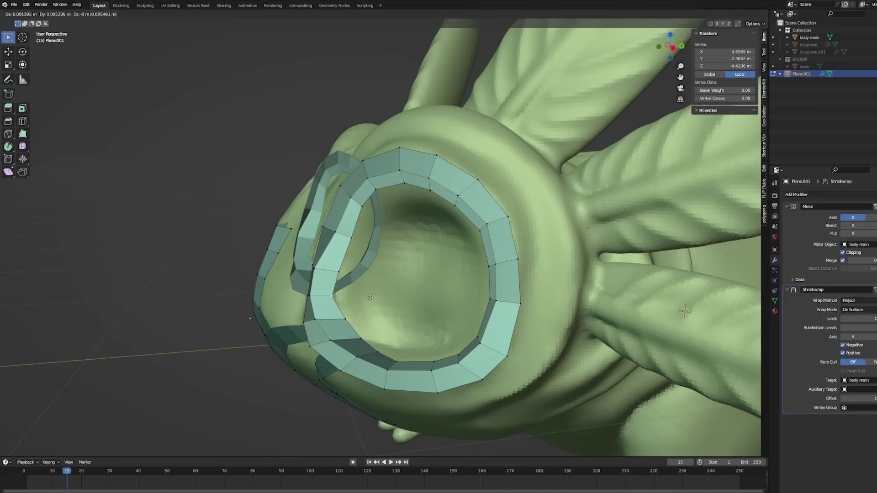
Step: Relax the loops around the eye socket with LoopTools Relax
click(765, 168)
click(697, 43)
click(730, 97)
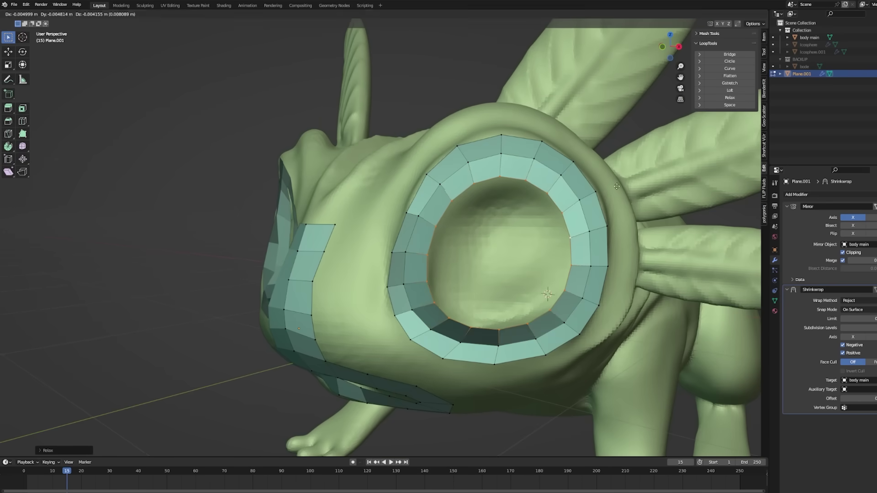
click(617, 186)
mouse_move(616, 186)
middle_down()
mouse_move(655, 230)
mouse_move(620, 366)
mouse_move(468, 213)
middle_up()
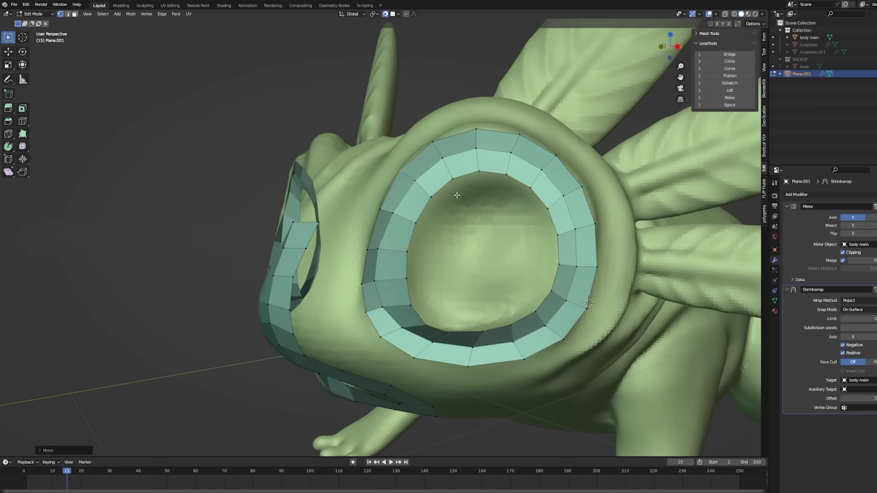
middle_drag(477, 248, 412, 274)
Step: Grid Fill the eye hole and push the filled surface inward
click(176, 14)
click(191, 114)
mouse_move(191, 114)
middle_down()
mouse_move(63, 410)
mouse_move(319, 274)
middle_up()
key(g)
click(68, 402)
scroll(319, 274, down, 3)
scroll(422, 309, up, 6)
Step: Scale and move the eye rim vertices to sit snugly around the sculpted eye
key(g)
mouse_move(422, 309)
middle_down()
mouse_move(535, 276)
mouse_move(534, 258)
mouse_move(582, 314)
mouse_move(589, 281)
mouse_move(502, 256)
mouse_move(469, 232)
middle_up()
key(s)
key(Return)
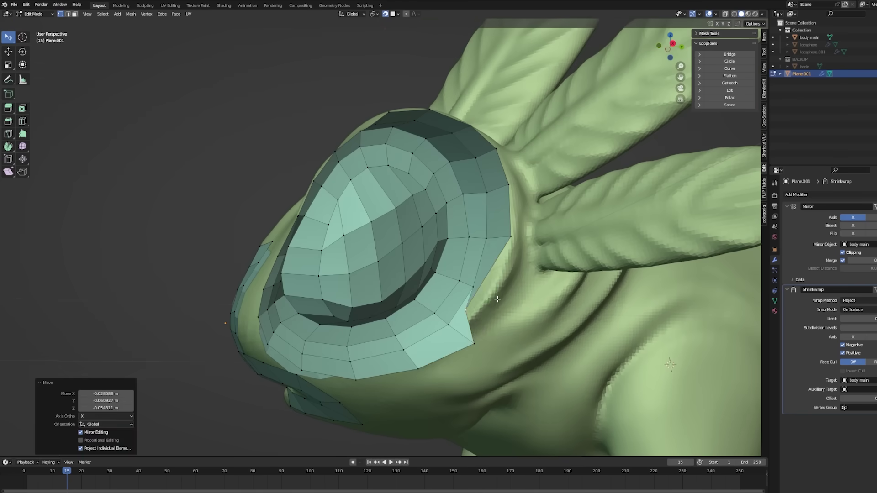
middle_drag(475, 349, 397, 327)
key(g)
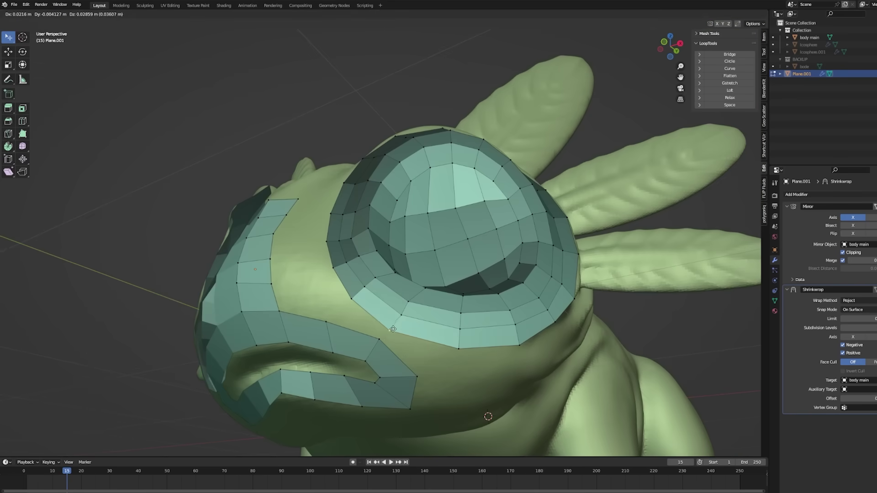
middle_drag(442, 361, 413, 306)
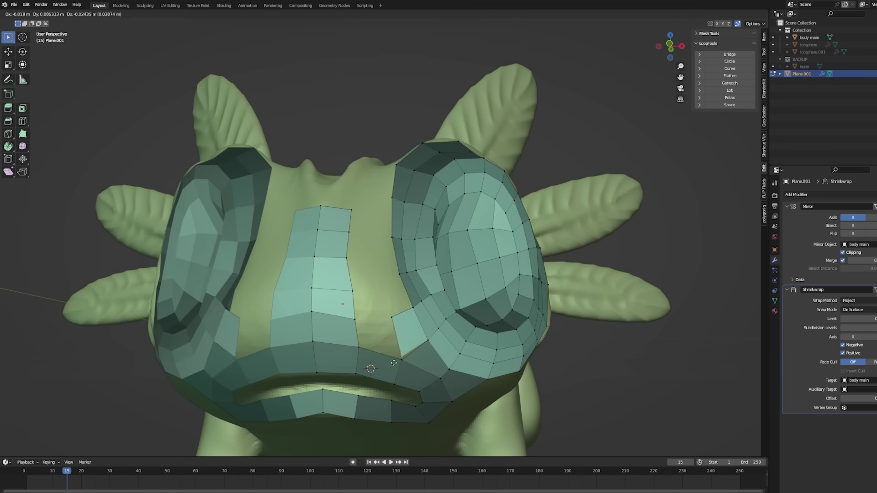
click(393, 362)
scroll(395, 347, up, 5)
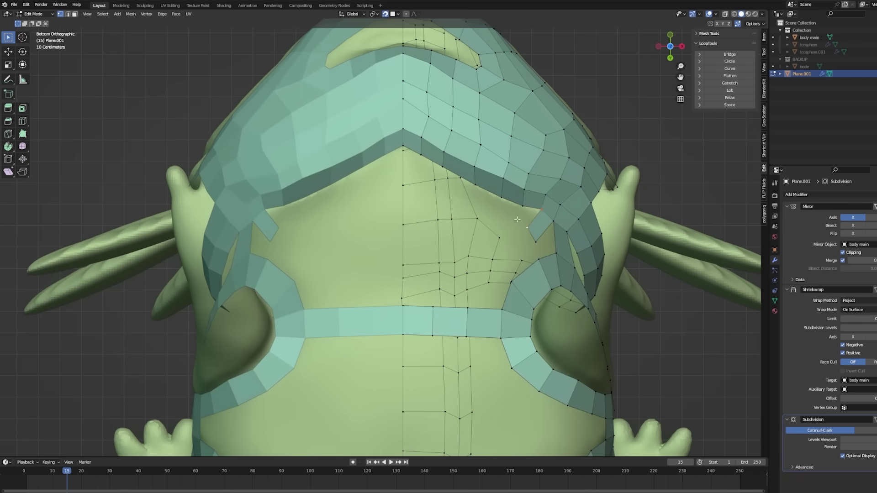
Step: Select the chin gap's boundary loop and Grid Fill it with Offset 4
scroll(524, 224, up, 8)
scroll(464, 225, down, 8)
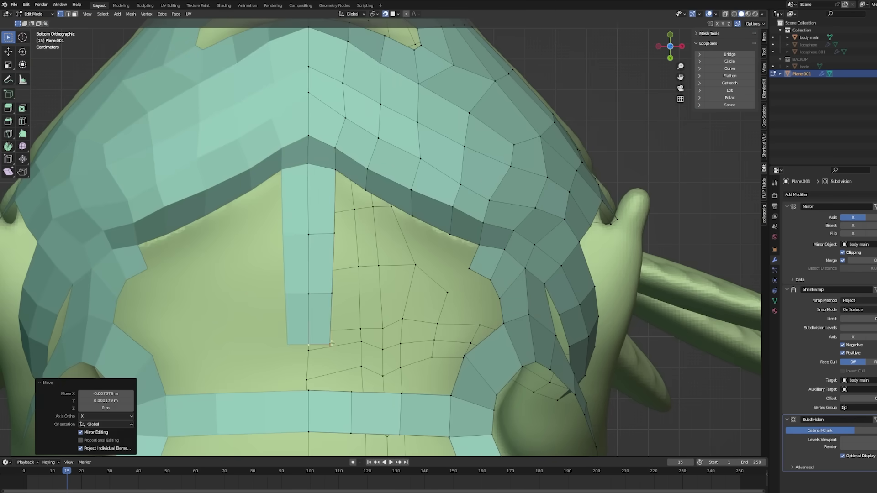
ctrl+click(358, 233)
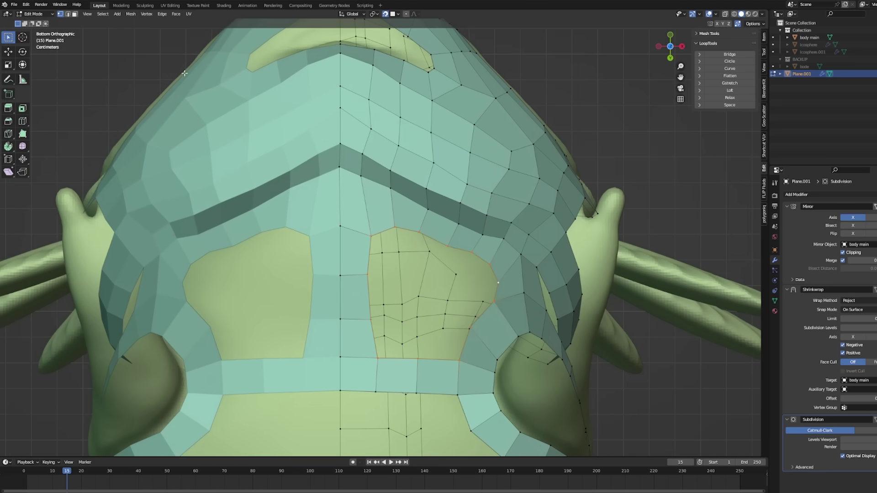
click(176, 14)
click(192, 116)
click(132, 441)
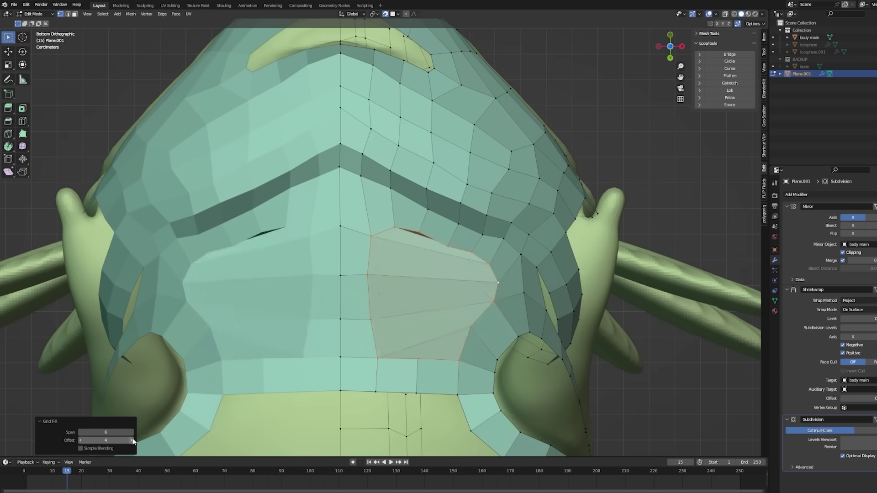
scroll(421, 270, up, 1)
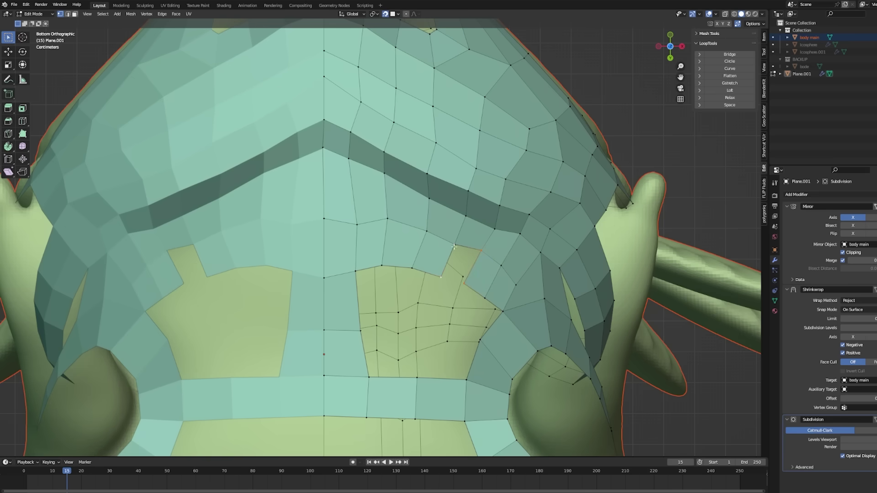
Step: Move the vertices around the chin fill to tidy the surrounding loops
middle_drag(489, 298, 426, 145)
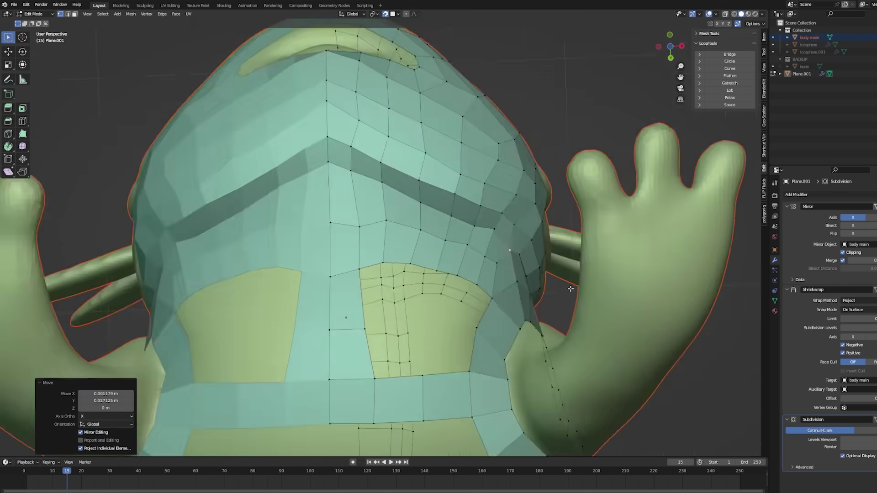
key(g)
click(459, 257)
mouse_move(459, 257)
middle_down()
mouse_move(510, 149)
mouse_move(457, 206)
mouse_move(493, 215)
middle_up()
key(g)
click(493, 215)
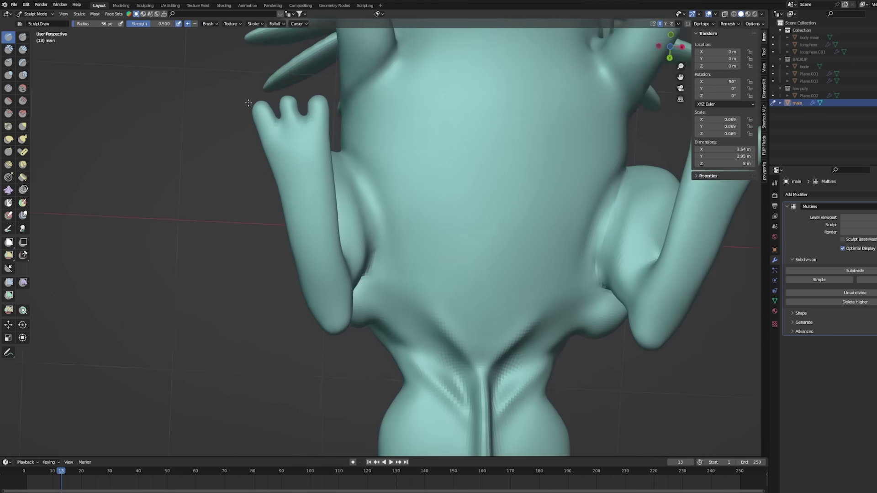
Step: Use the Inflate brush on the axolotl's belly and throat from side and underside views
key(i)
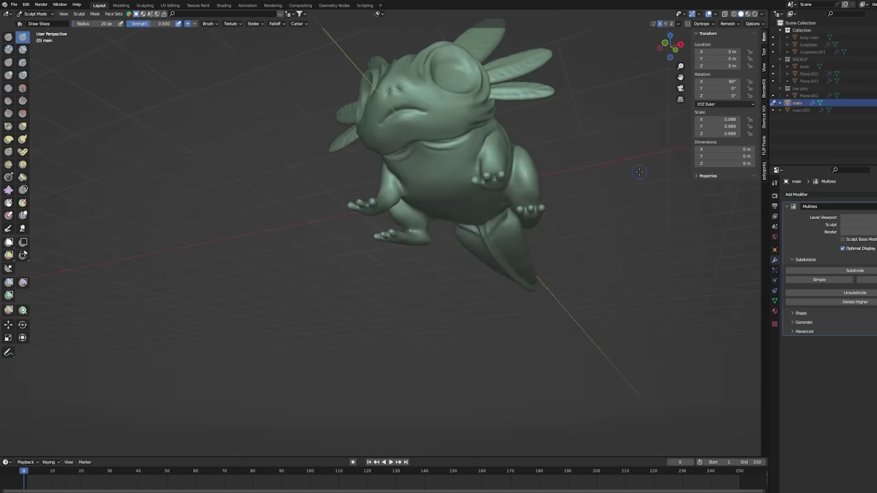
middle_drag(487, 225, 463, 182)
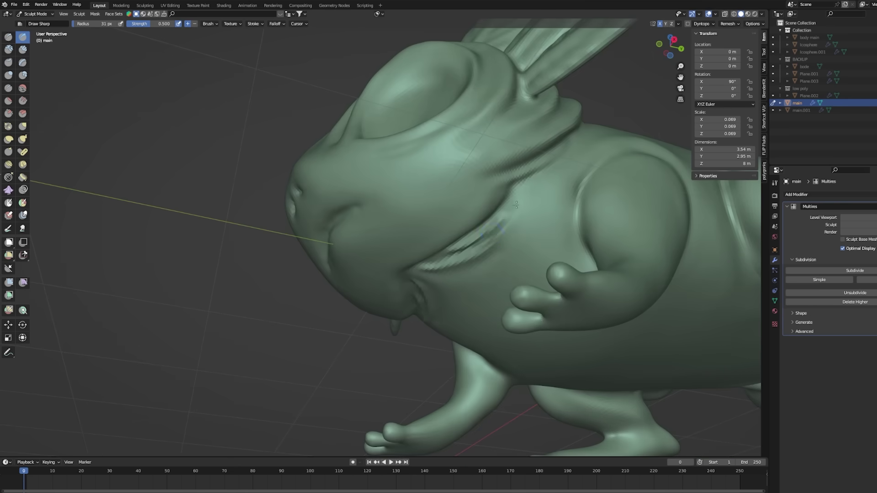
scroll(463, 182, up, 2)
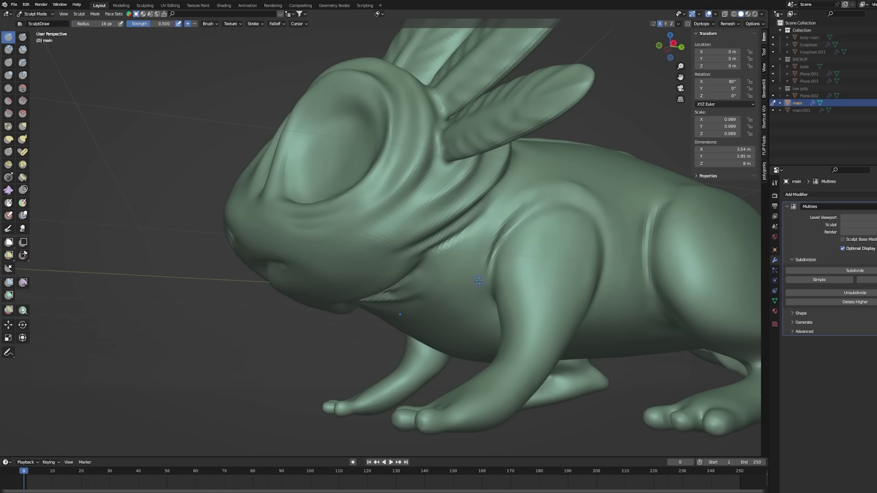
mouse_move(479, 281)
middle_down()
mouse_move(479, 178)
mouse_move(452, 174)
mouse_move(451, 252)
mouse_move(428, 312)
middle_up()
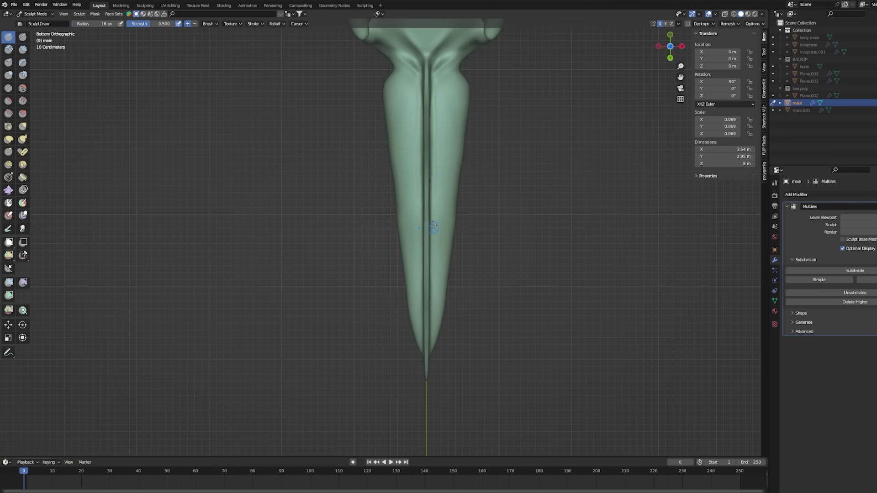
Step: Use the Grab and Draw brushes in side view to make the tail fin's lower edge wavier
middle_drag(433, 228, 229, 317)
key(g)
shift+middle_drag(308, 237, 428, 271)
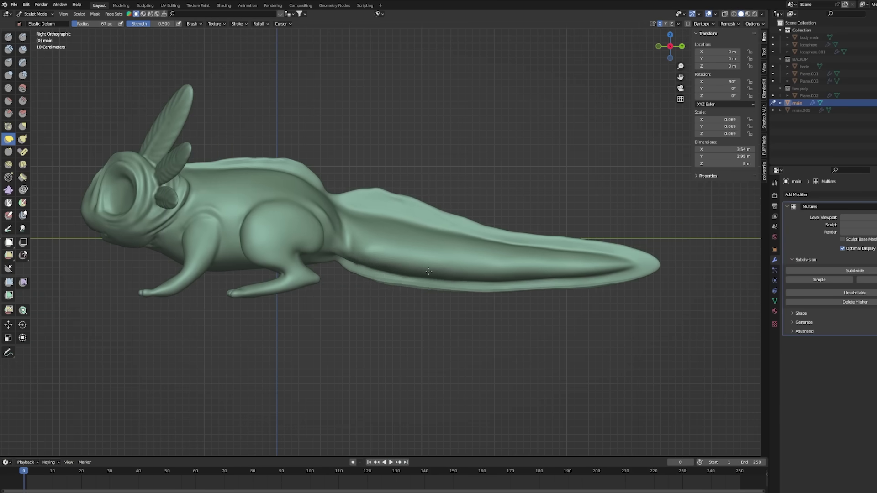
key(x)
mouse_move(295, 227)
middle_down()
mouse_move(456, 173)
mouse_move(389, 301)
middle_up()
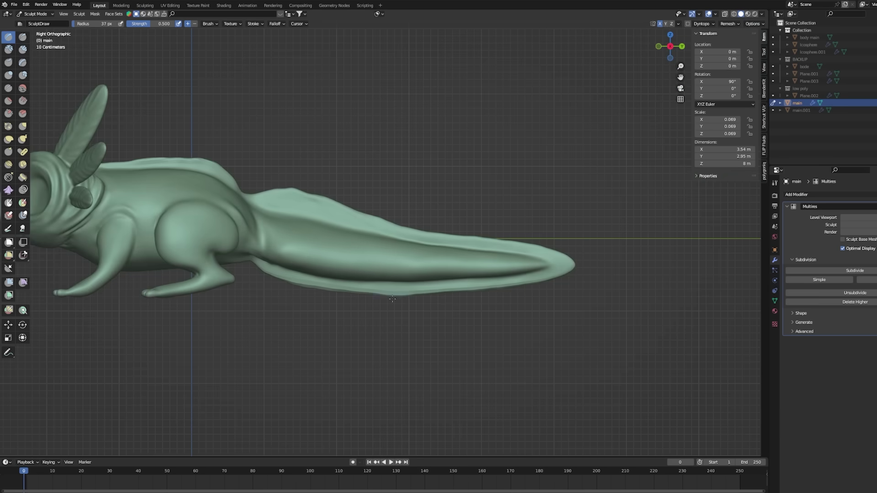
drag(442, 295, 319, 288)
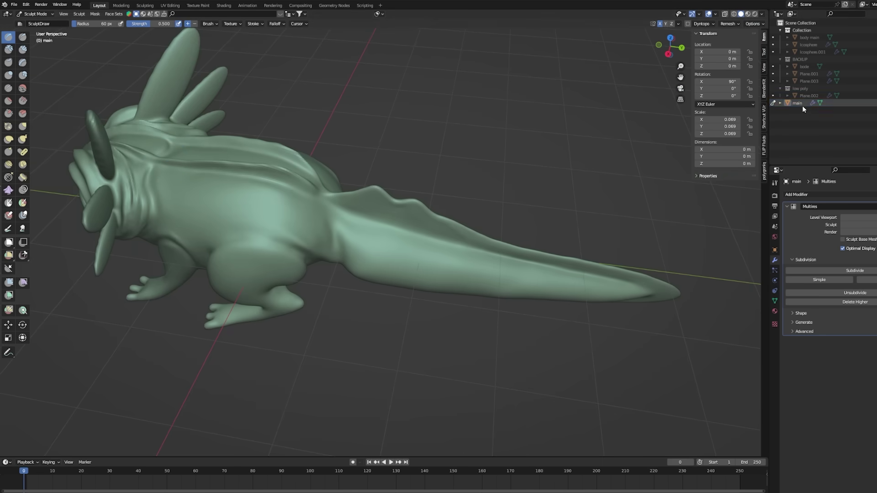
click(802, 106)
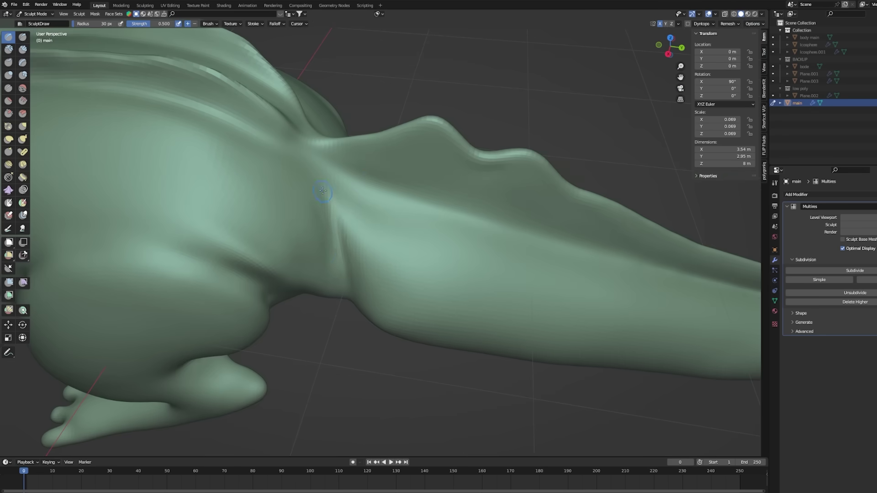
middle_drag(502, 228, 427, 158)
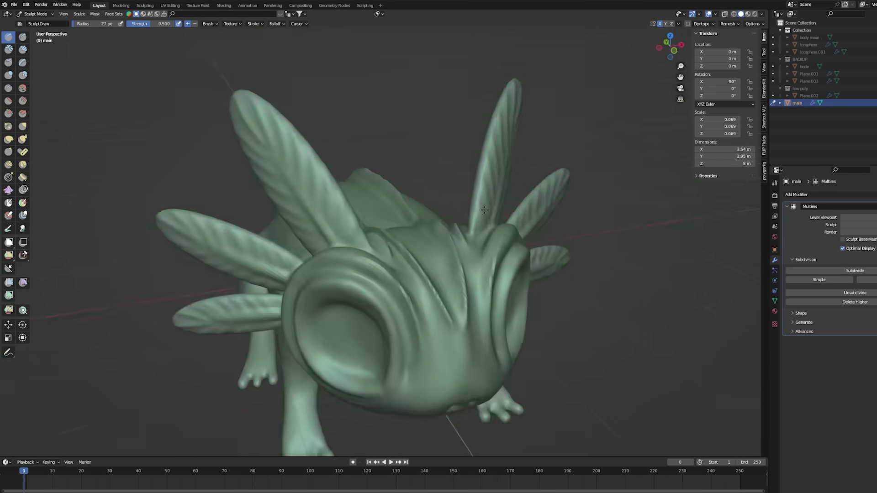
Step: Orbit around the axolotl, briefly leaving Sculpt Mode for a front view
mouse_move(425, 277)
middle_down()
mouse_move(357, 222)
mouse_move(351, 230)
middle_up()
scroll(352, 230, up, 2)
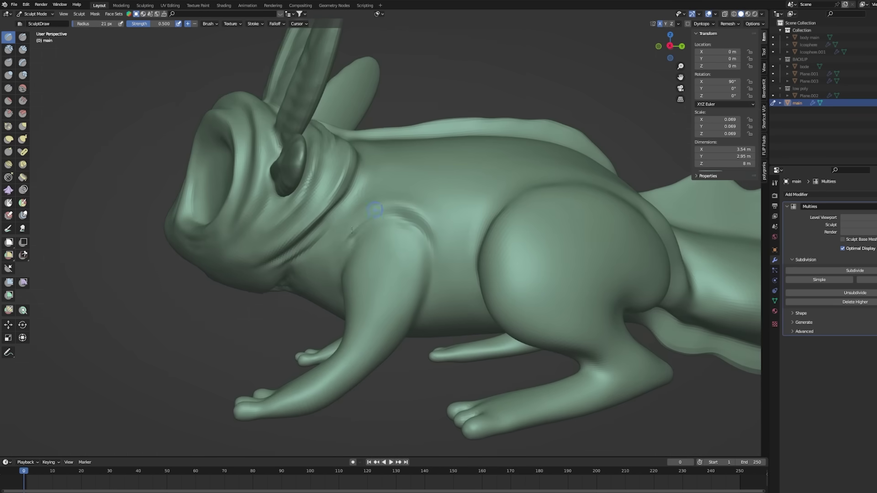
middle_drag(414, 224, 464, 262)
scroll(464, 262, up, 3)
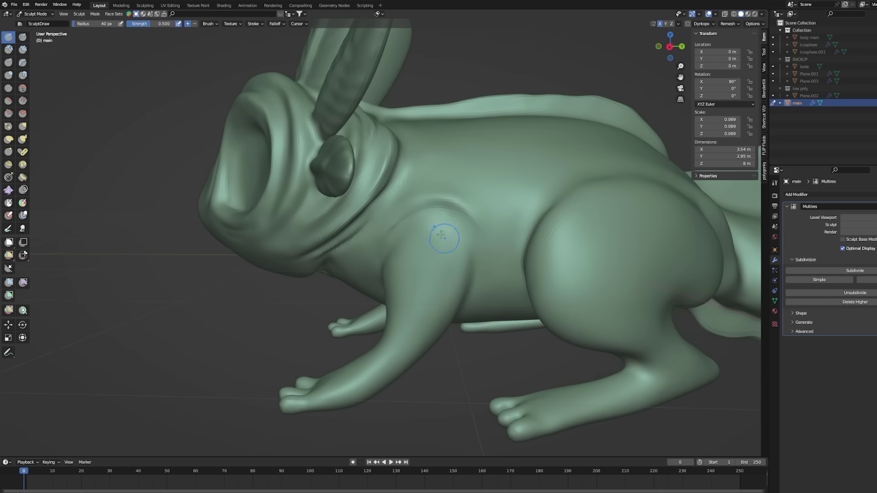
middle_drag(484, 221, 315, 190)
scroll(315, 191, up, 2)
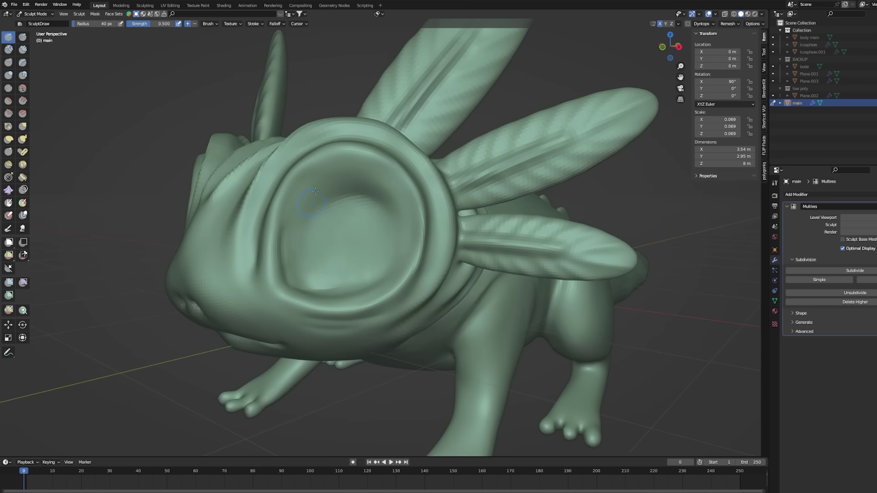
key(KP_1)
key(ctrl+Tab)
scroll(457, 228, down, 5)
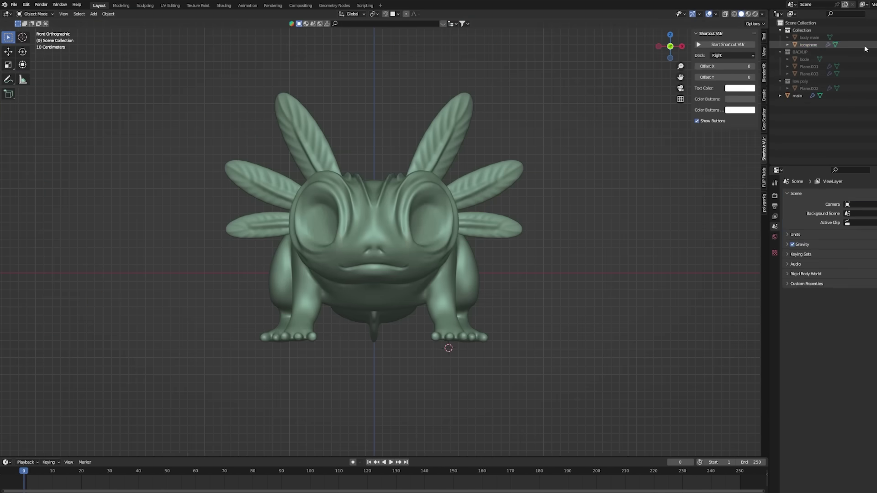
middle_drag(594, 229, 687, 216)
key(KP_1)
Step: Select the main sculpt, return to Sculpt Mode and switch to the Inflate brush
click(322, 299)
key(ctrl+Tab)
scroll(322, 298, up, 4)
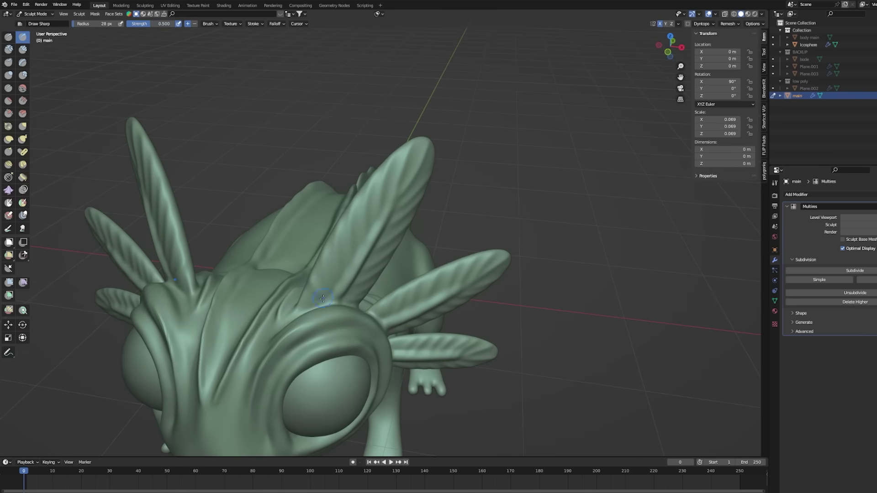
middle_drag(368, 227, 343, 124)
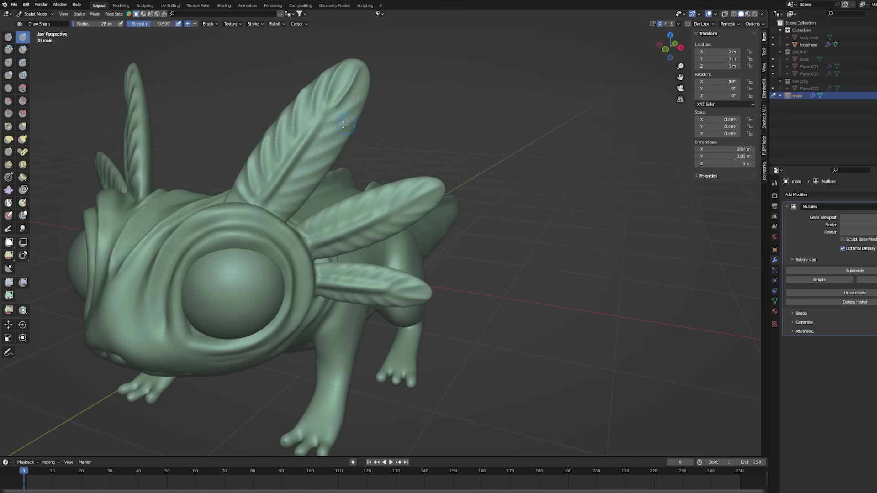
middle_drag(416, 177, 394, 217)
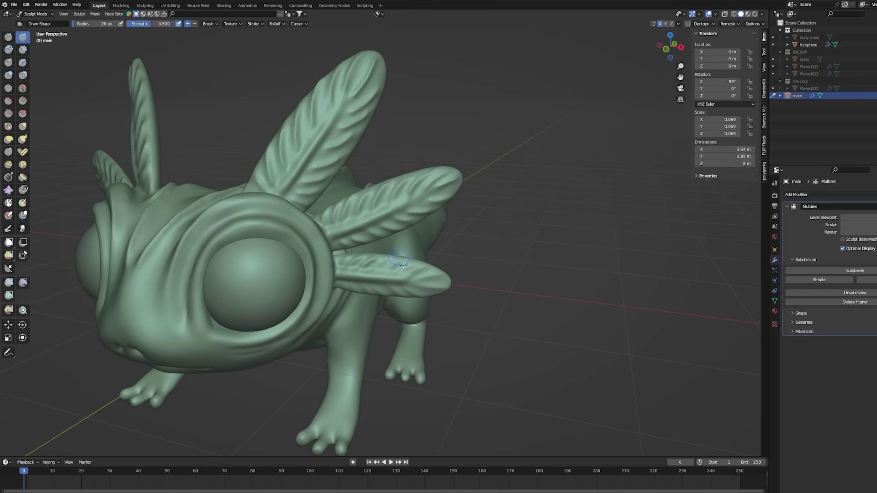
middle_drag(401, 261, 296, 260)
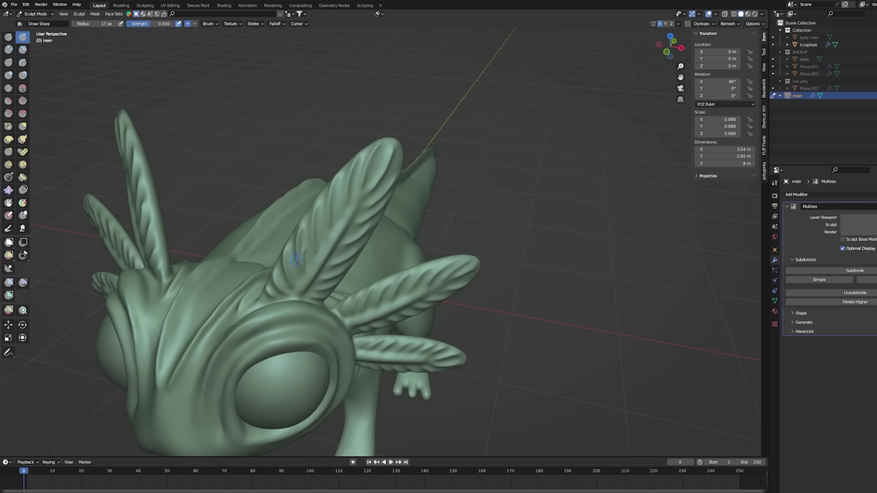
middle_drag(369, 216, 449, 94)
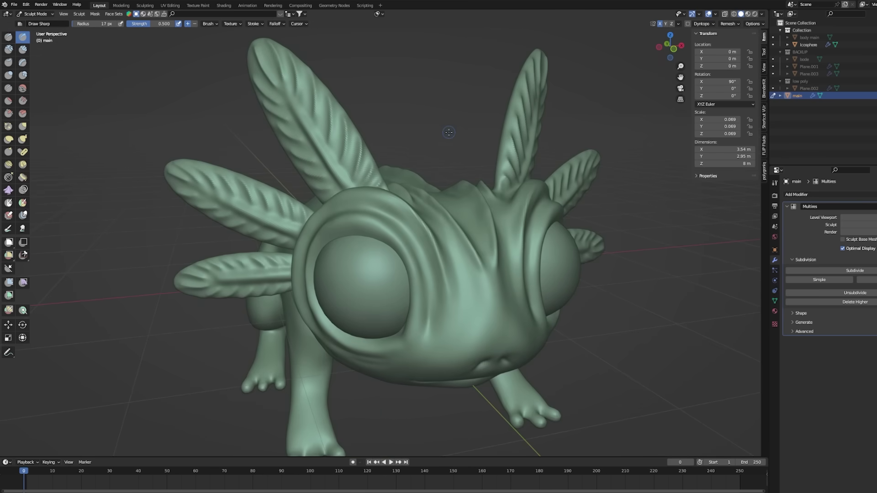
middle_drag(449, 132, 390, 224)
key(i)
middle_drag(448, 122, 261, 208)
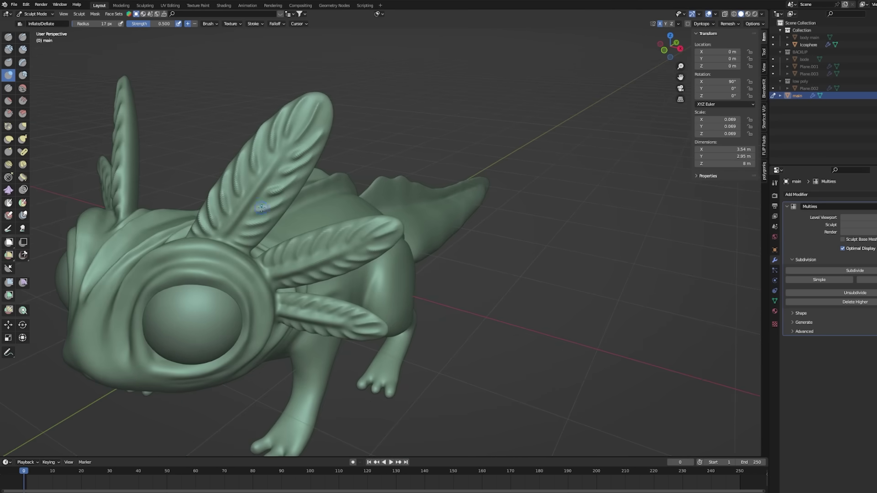
mouse_move(337, 236)
middle_down()
mouse_move(323, 168)
mouse_move(425, 260)
mouse_move(411, 192)
mouse_move(459, 252)
mouse_move(493, 255)
mouse_move(490, 238)
mouse_move(412, 274)
middle_up()
Step: Mask the top of the head around the eyes with the Mask brush
key(shift+d)
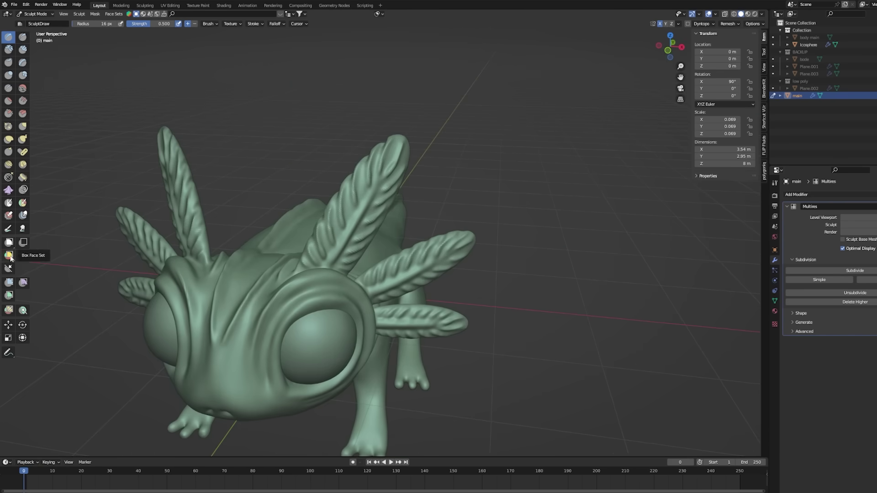
key(m)
mouse_move(73, 171)
middle_down()
mouse_move(320, 205)
mouse_move(503, 155)
mouse_move(235, 264)
middle_up()
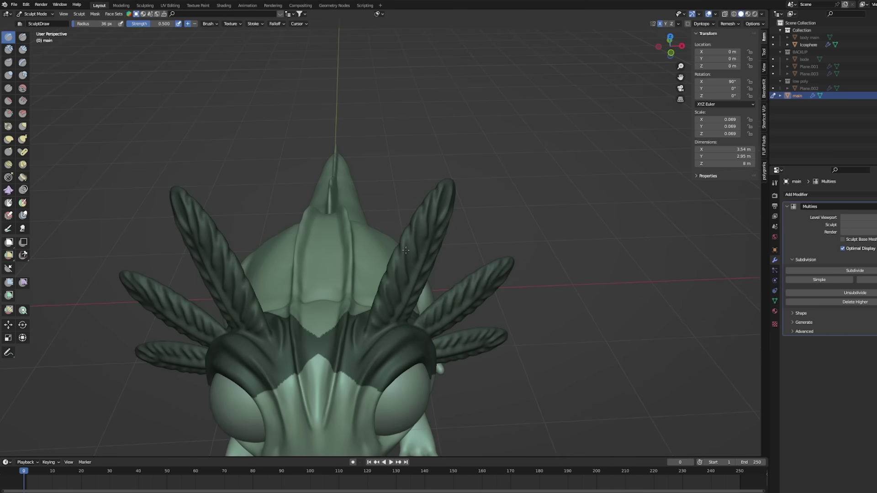
mouse_move(461, 239)
middle_down()
mouse_move(271, 156)
mouse_move(364, 211)
mouse_move(331, 144)
mouse_move(556, 274)
mouse_move(447, 317)
mouse_move(553, 186)
mouse_move(547, 135)
middle_up()
scroll(348, 177, up, 5)
scroll(556, 274, down, 5)
Step: Clear the mask from the whole axolotl and return to the Draw brush
scroll(553, 185, down, 3)
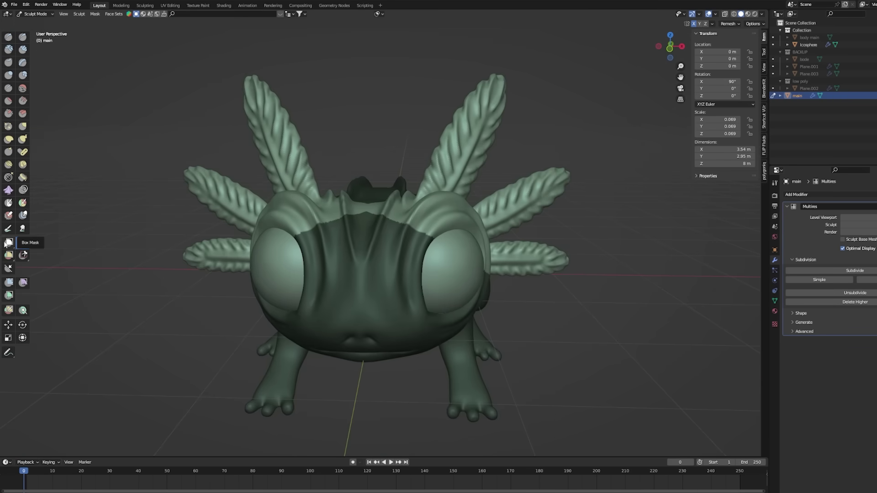
key(x)
key(alt+m)
scroll(457, 265, up, 4)
mouse_move(457, 265)
middle_down()
mouse_move(411, 255)
mouse_move(456, 265)
middle_up()
scroll(430, 235, down, 3)
middle_drag(430, 236, 381, 258)
Step: Switch to Elastic Deform, then set the pointiness ColorRamp stop to 0.641
key(KP_3)
middle_drag(318, 183, 415, 186)
key(KP_3)
mouse_move(309, 256)
middle_down()
mouse_move(608, 230)
mouse_move(209, 188)
middle_up()
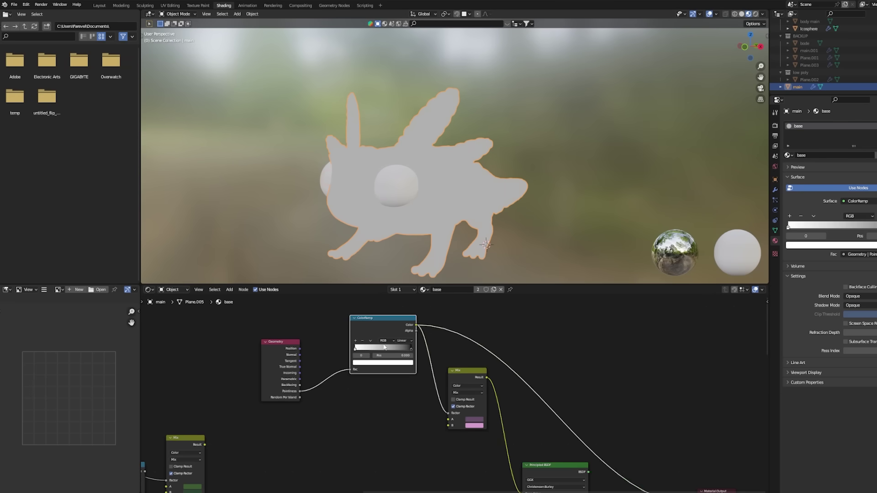
scroll(324, 320, up, 3)
drag(424, 328, 471, 329)
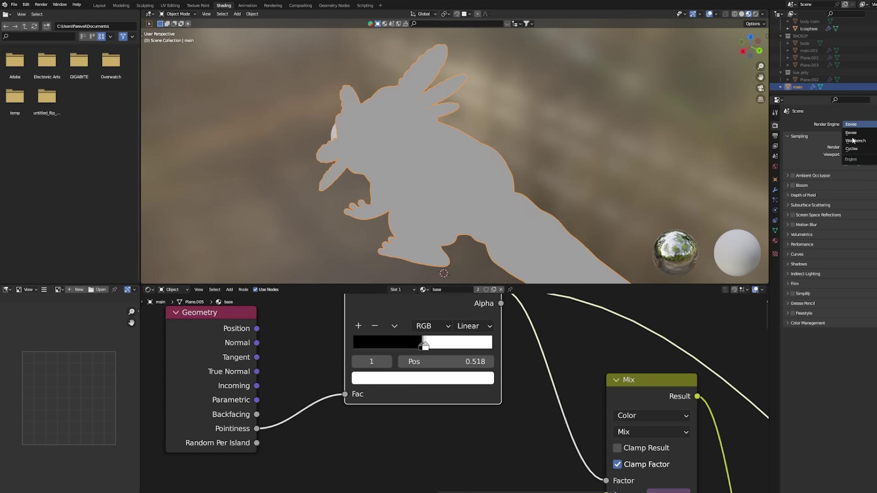
Step: Set the render engine to Cycles and nudge the black ColorRamp stop
click(851, 149)
drag(425, 346, 436, 345)
click(423, 347)
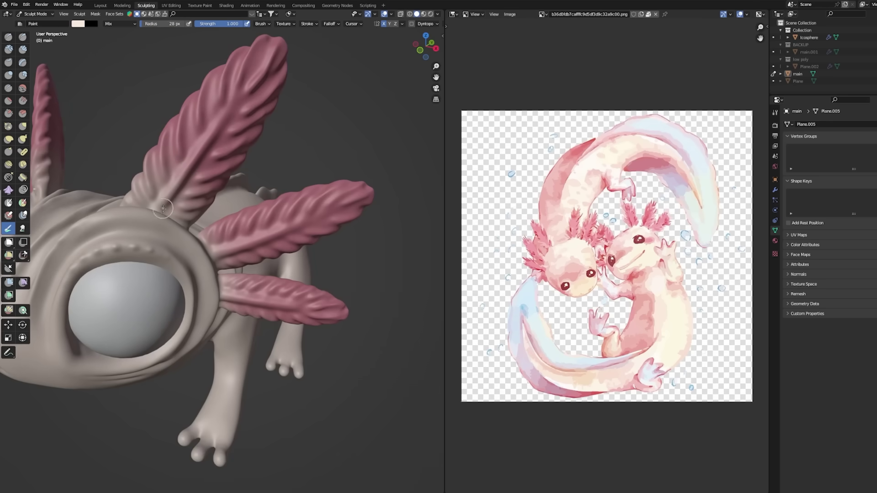
Step: Orbit around the gills and head, picking a pale cream paint colour
middle_drag(223, 118, 287, 185)
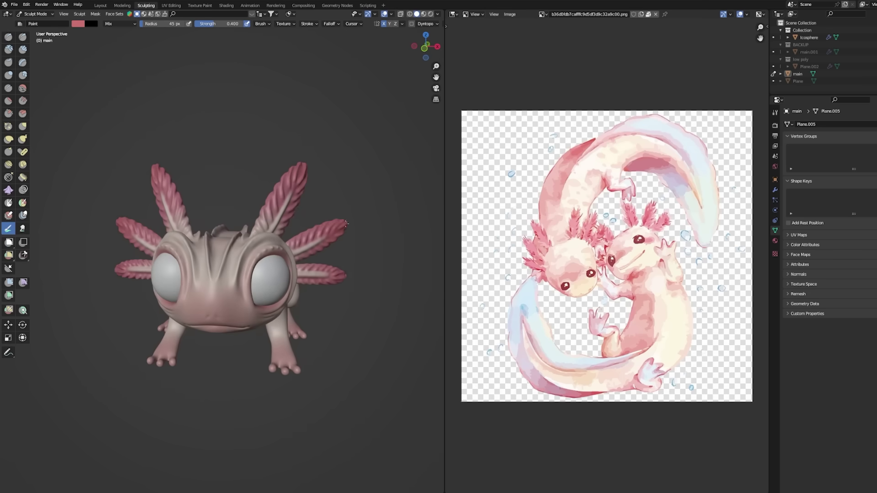
middle_drag(269, 210, 305, 224)
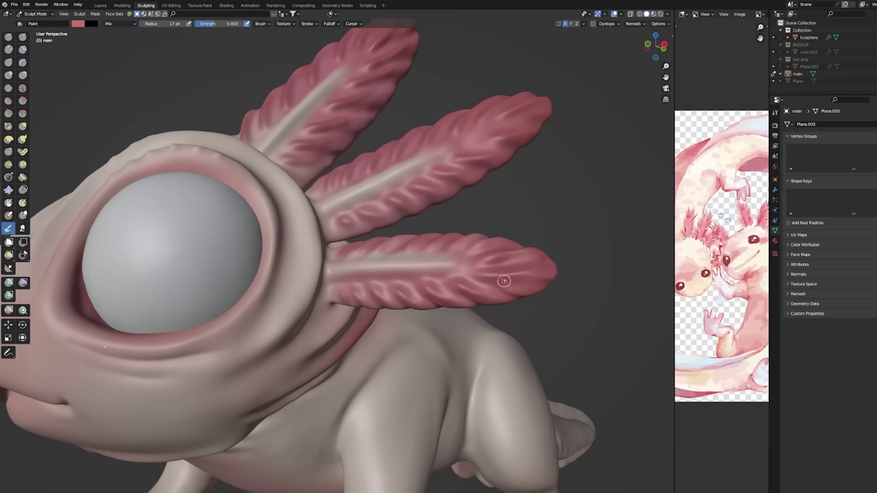
middle_drag(504, 281, 351, 183)
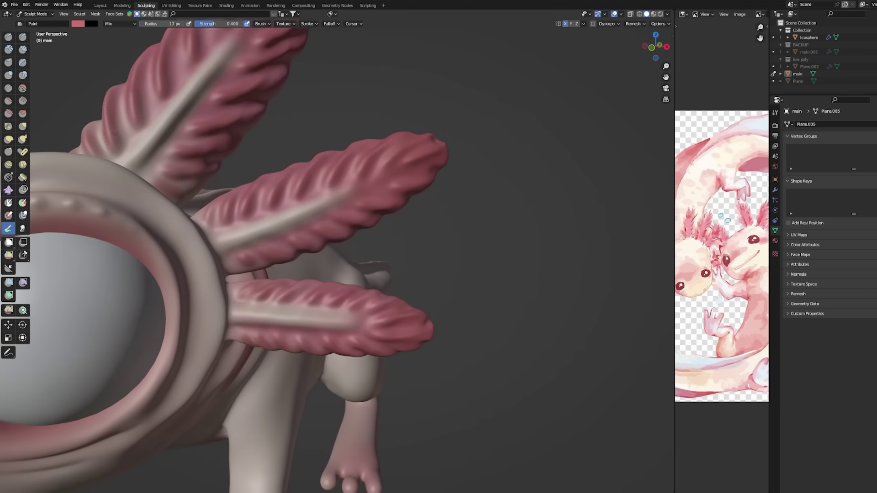
middle_drag(287, 332, 348, 172)
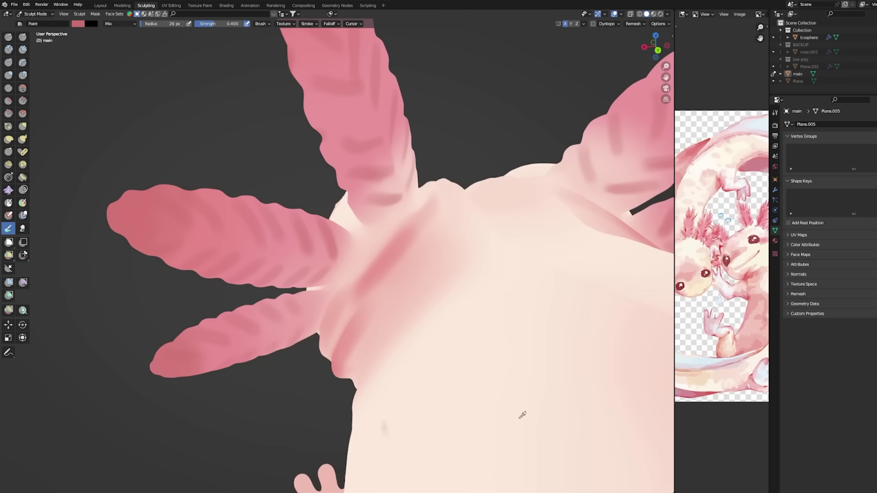
click(522, 415)
middle_drag(522, 415, 546, 326)
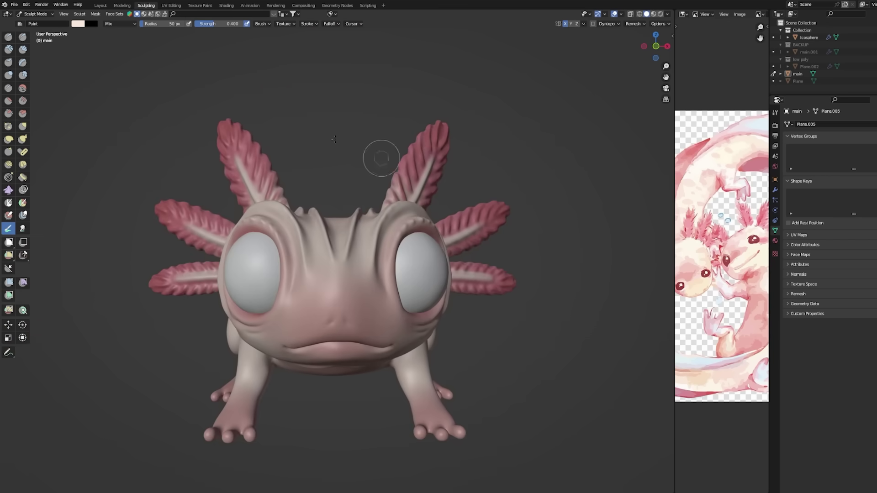
click(667, 14)
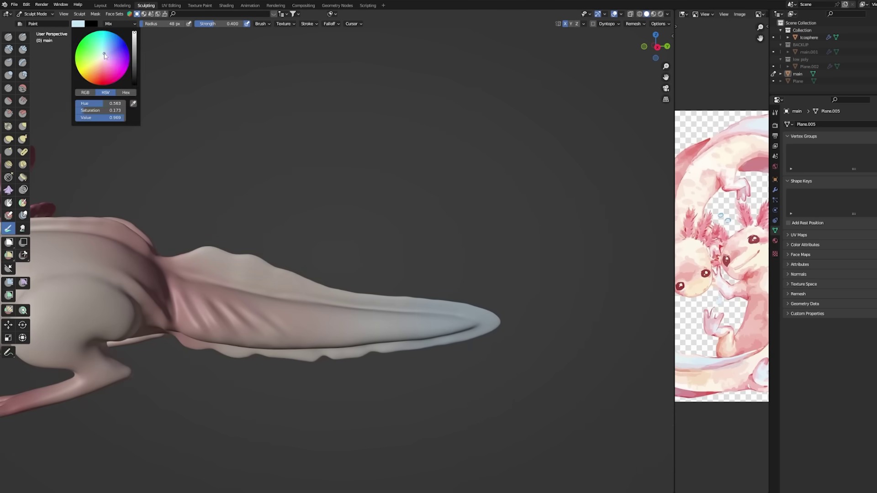
Step: Paint the upper tail fin pink, then review the back and side
mouse_move(220, 310)
middle_down()
mouse_move(245, 350)
mouse_move(464, 266)
mouse_move(262, 224)
middle_up()
scroll(489, 271, down, 5)
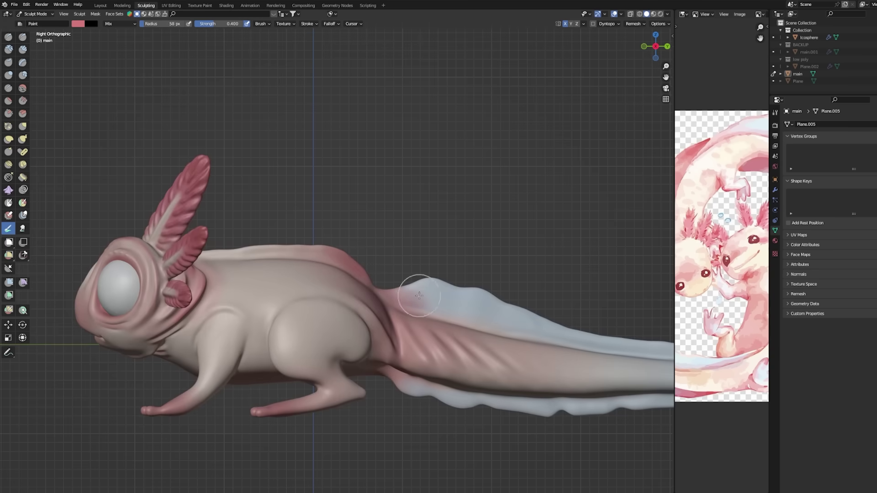
drag(420, 296, 525, 292)
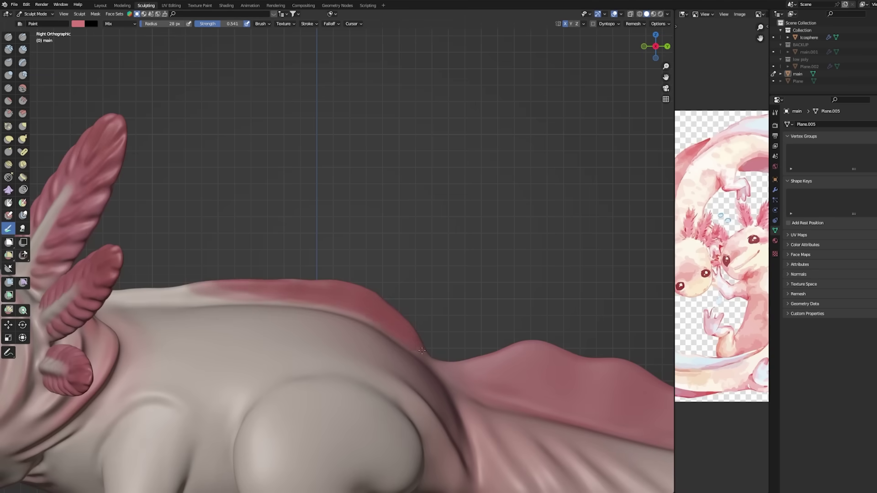
middle_drag(422, 351, 216, 203)
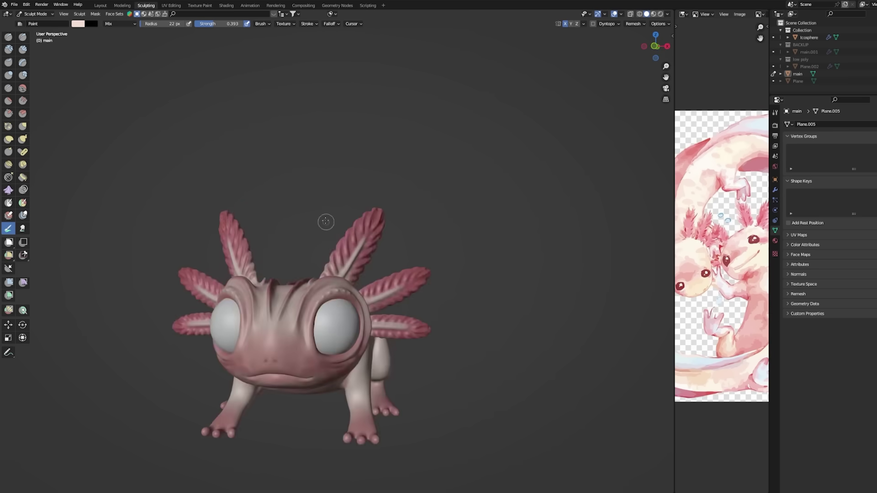
mouse_move(326, 222)
middle_down()
mouse_move(337, 304)
mouse_move(392, 327)
middle_up()
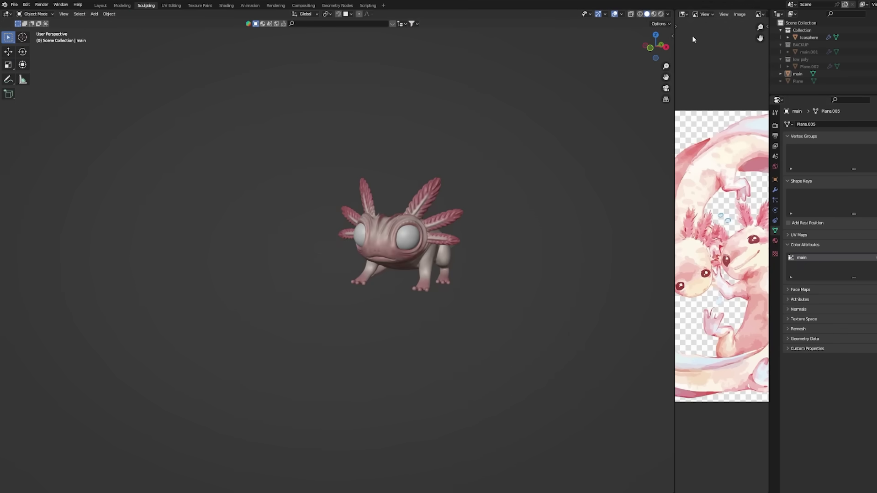
Step: Link the painted vertex colours through the Mix into Base Color, in rendered view
click(226, 5)
click(754, 18)
click(797, 73)
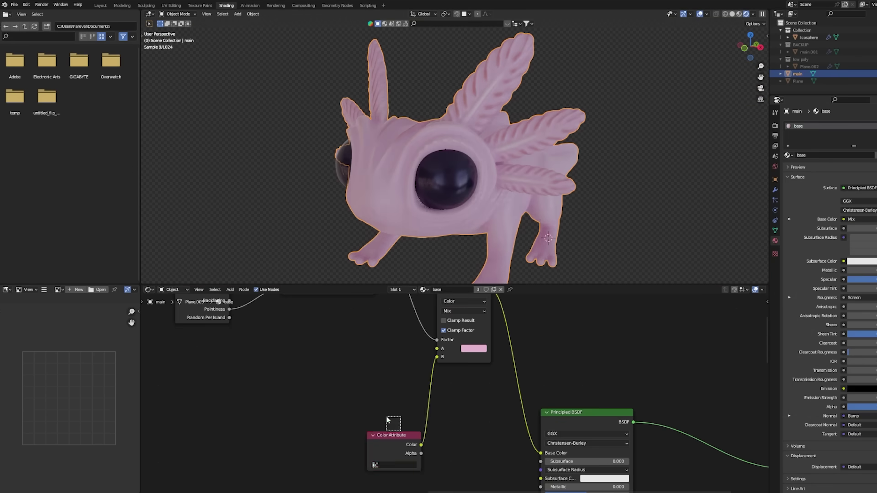
drag(438, 357, 544, 456)
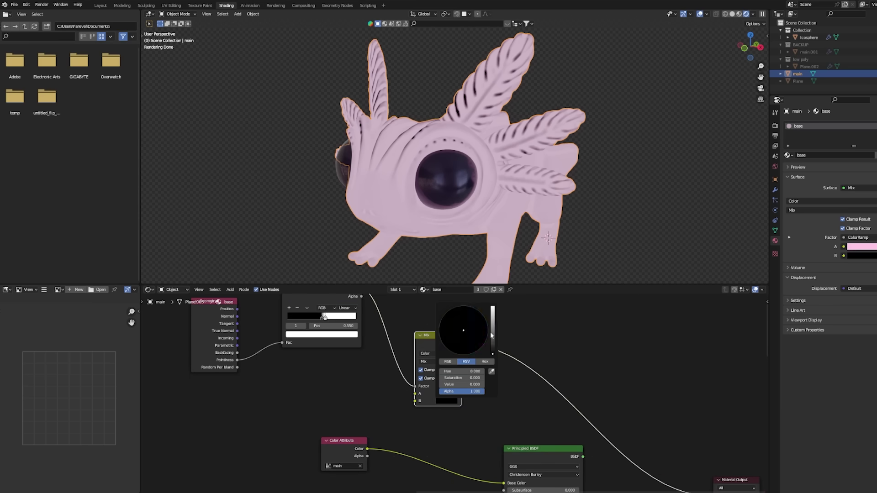
scroll(384, 329, down, 3)
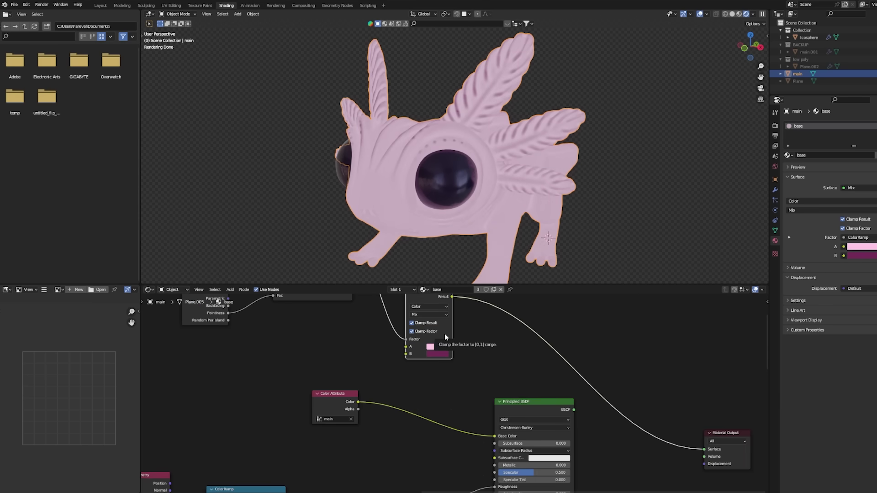
drag(404, 351, 405, 347)
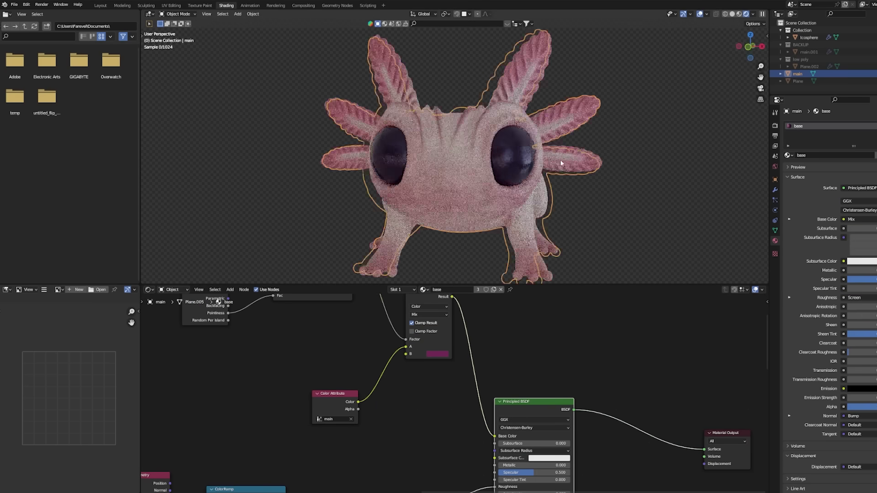
mouse_move(560, 160)
middle_down()
mouse_move(516, 125)
mouse_move(616, 133)
middle_up()
scroll(519, 121, down, 4)
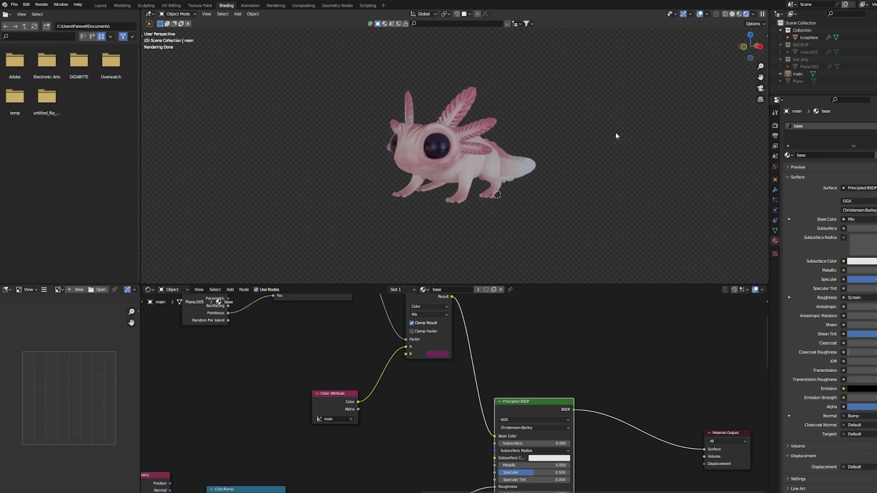
Step: Orbit the rendered view and show the World shader nodes
middle_drag(470, 154, 484, 156)
click(173, 289)
click(173, 310)
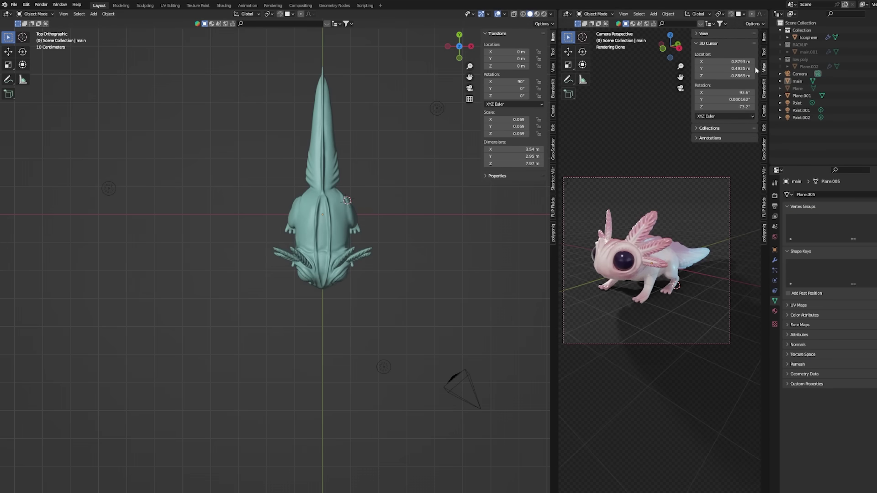
Step: Nudge the point light to the right and view the model from the front
drag(108, 188, 138, 181)
key(KP_1)
key(g)
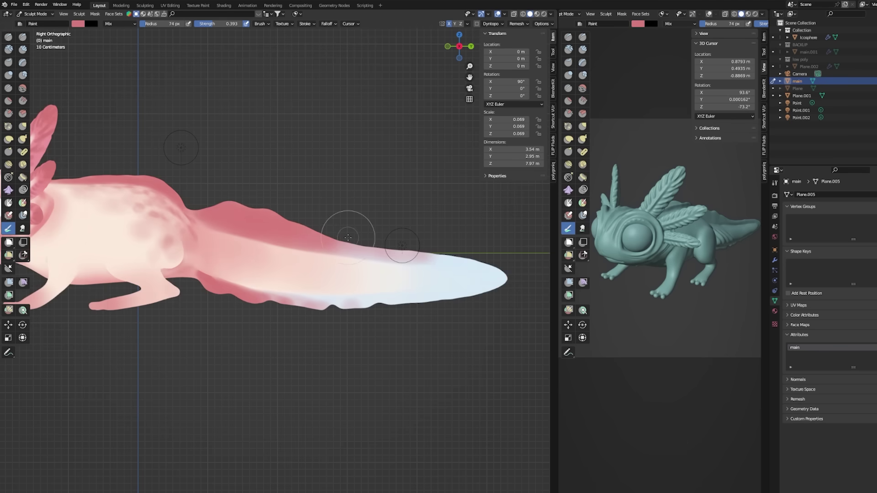
Step: Paint pale strokes along the tail with a smaller brush, checking front and side views, then return to Object Mode
middle_drag(365, 243, 272, 244)
key(f)
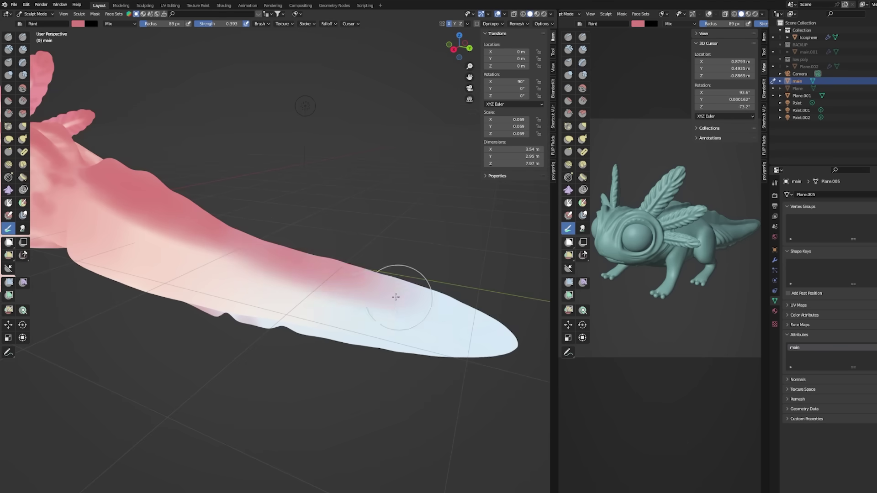
key(KP_3)
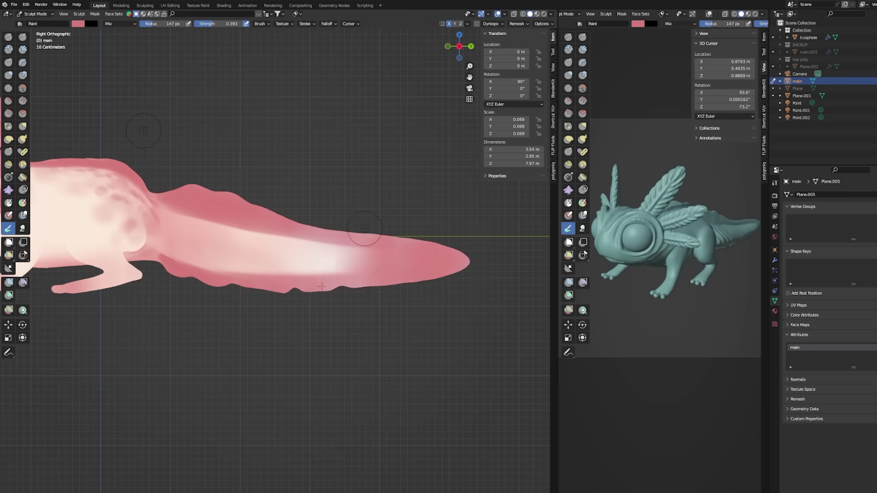
mouse_move(322, 286)
middle_down()
mouse_move(273, 363)
mouse_move(347, 324)
middle_up()
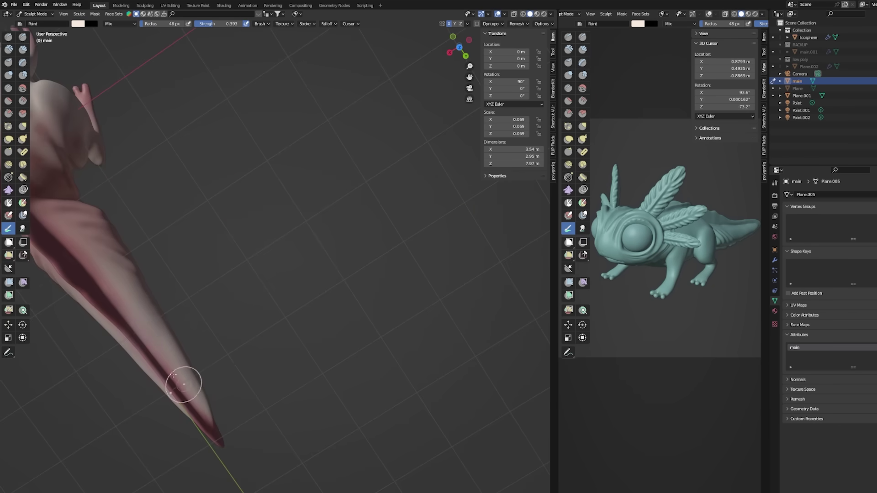
key(KP_1)
key(KP_3)
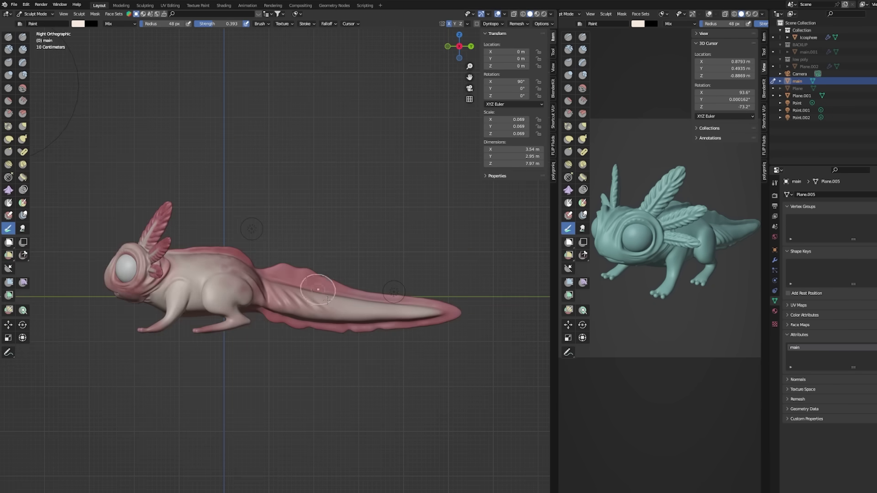
key(ctrl+Tab)
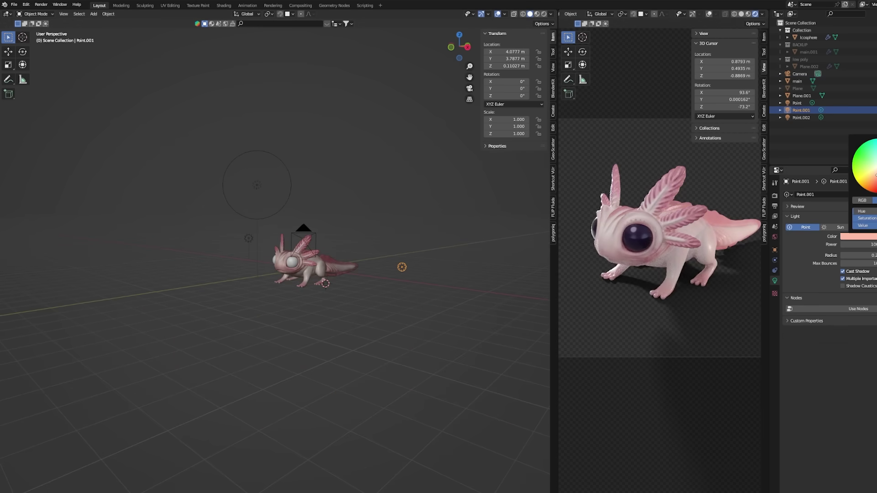
Step: Switch the left area to the Shader Editor and lower the eye material's roughness to 0.095, adjusting its specular
click(8, 14)
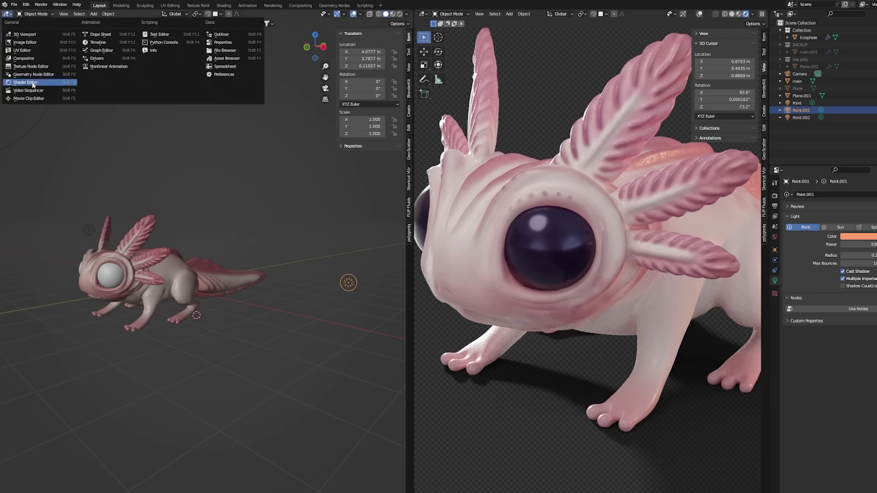
click(27, 84)
click(548, 247)
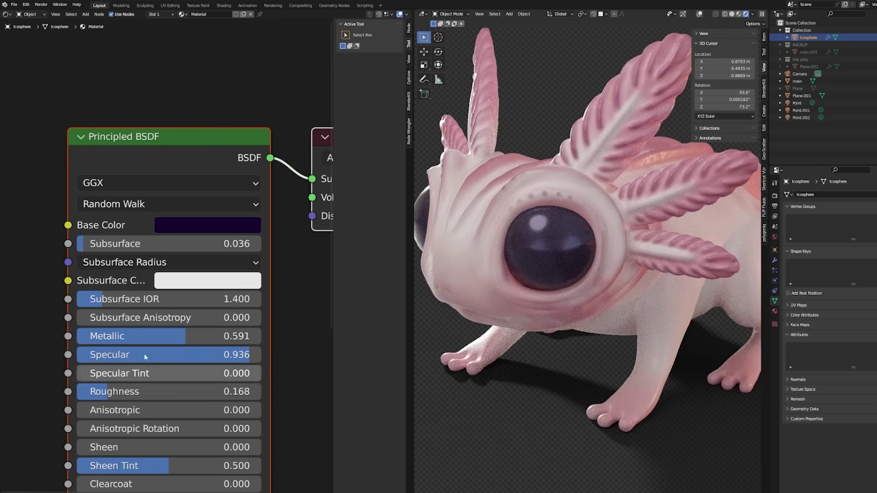
drag(183, 392, 155, 392)
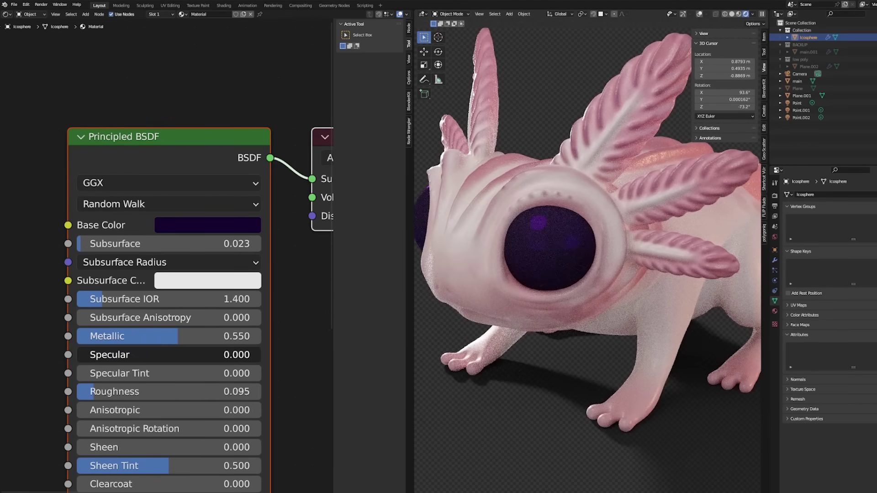
drag(169, 355, 219, 355)
Step: Give the body skin a pink subsurface colour and Subsurface 0.105, then view it in solid shading
click(529, 289)
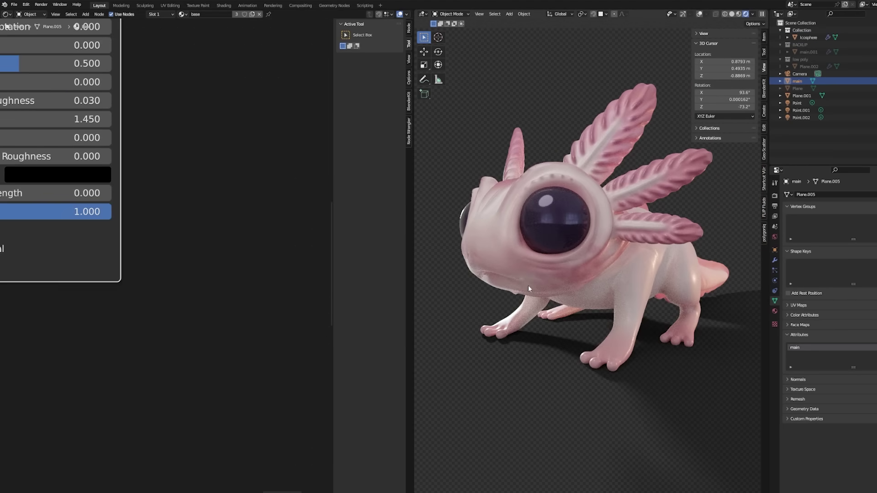
key(Home)
scroll(214, 269, up, 2)
scroll(214, 270, up, 1)
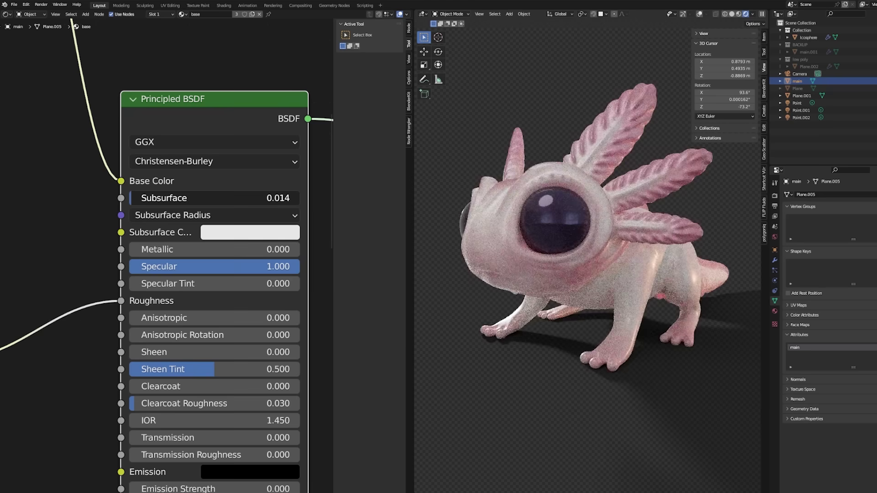
click(249, 232)
mouse_move(206, 198)
mouse_down()
mouse_move(238, 198)
mouse_move(219, 197)
mouse_up()
scroll(40, 364, down, 2)
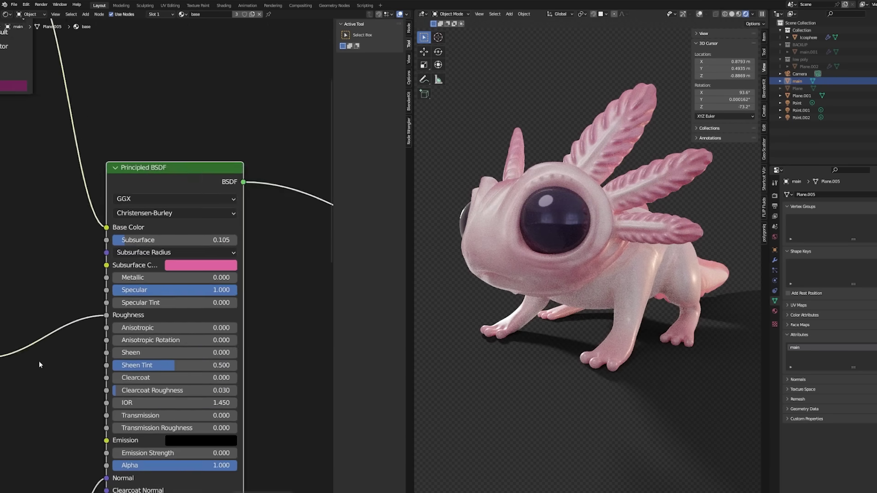
click(740, 15)
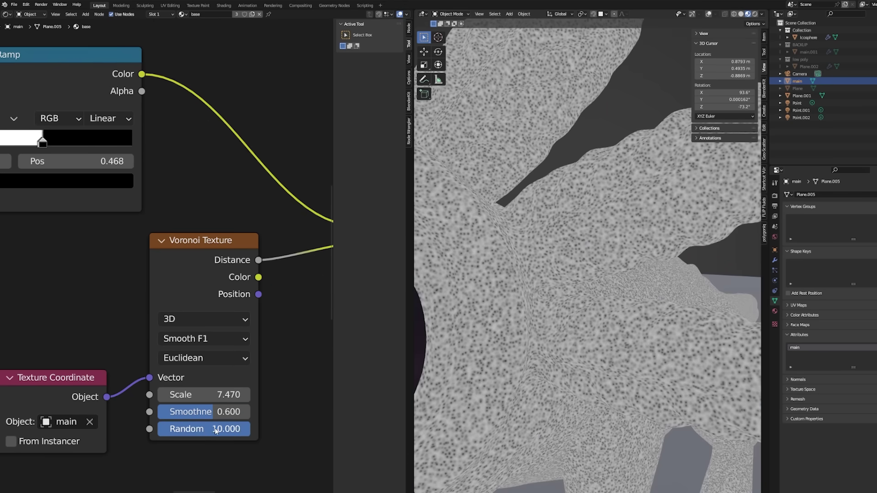
Step: Set Voronoi Scale to 6, raise the Screen factor to 0.750 and shift the ColorRamp stops, the second to 0.527
text(6)
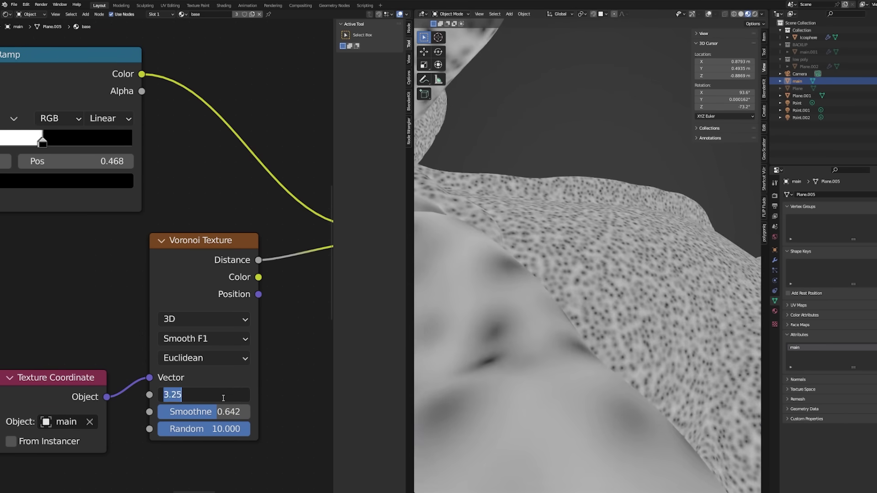
key(Return)
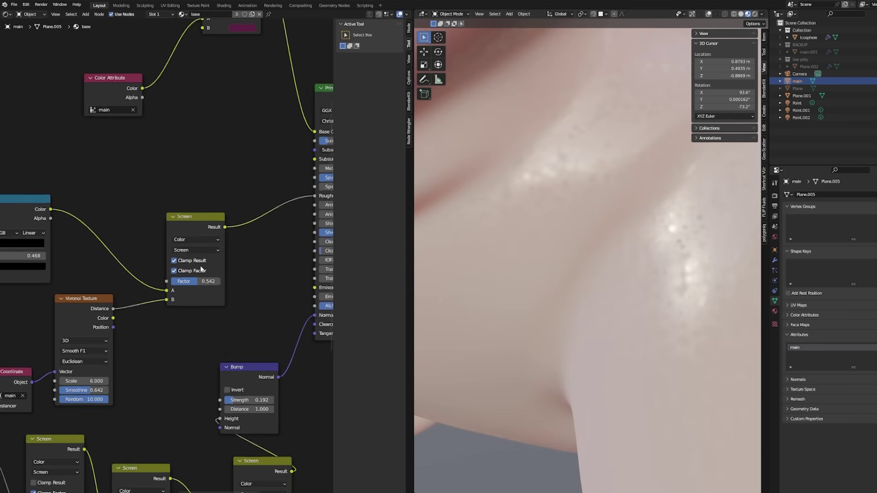
scroll(201, 270, up, 1)
drag(204, 281, 210, 285)
click(206, 249)
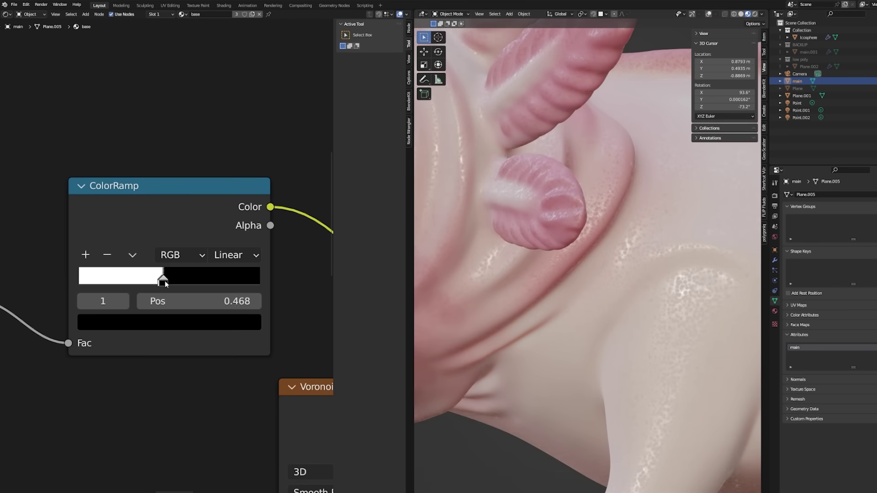
drag(166, 289, 173, 289)
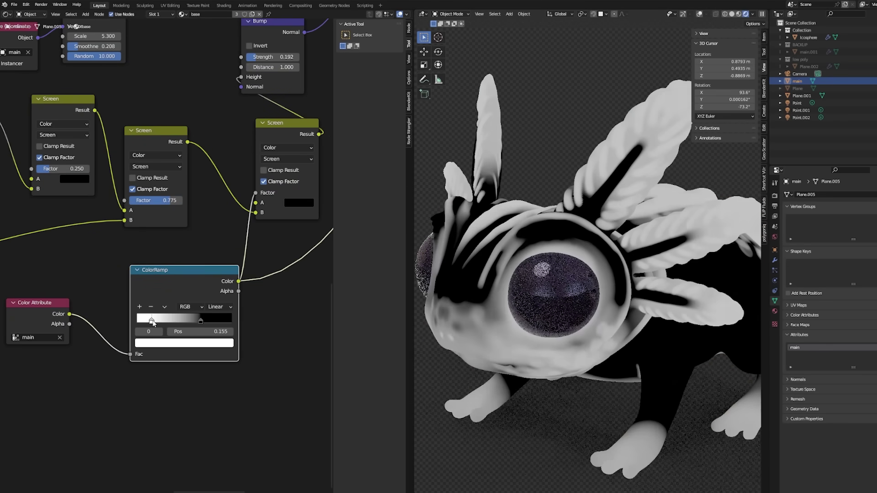
drag(166, 322, 151, 322)
drag(201, 321, 185, 324)
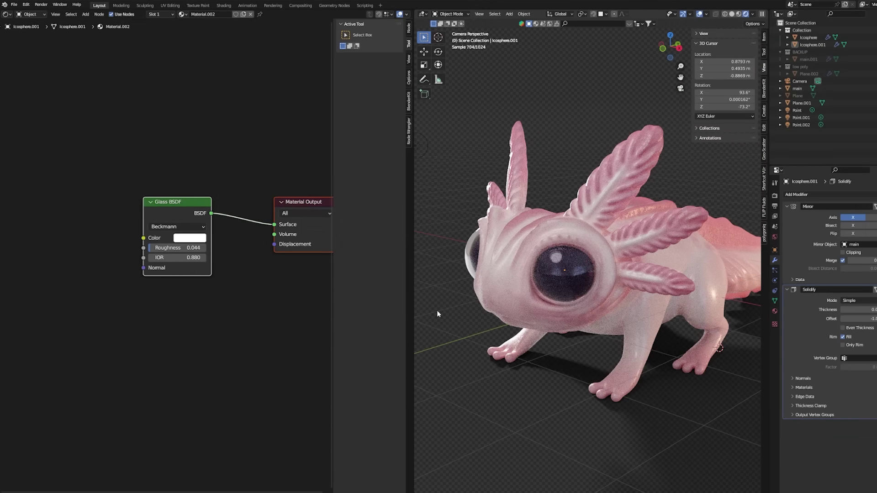
Step: Rotate a tail bone so the tail curves to one side, then preview the result fully rendered
middle_drag(437, 313, 606, 282)
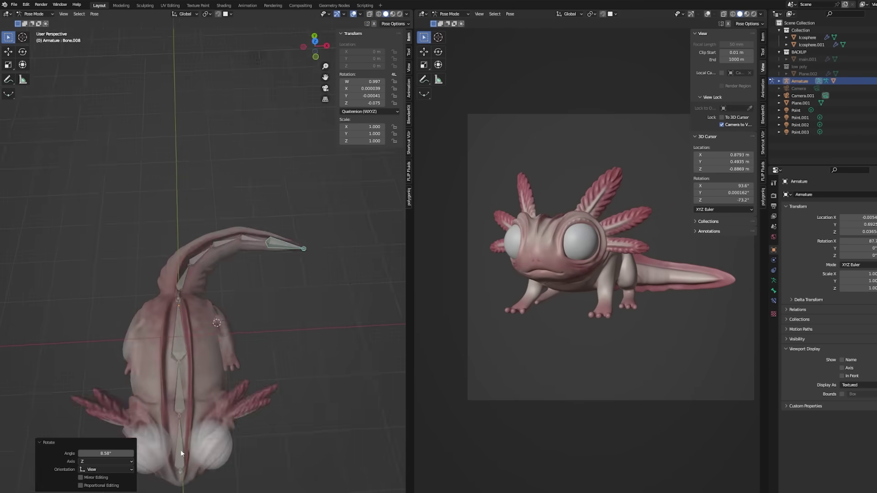
click(185, 243)
key(r)
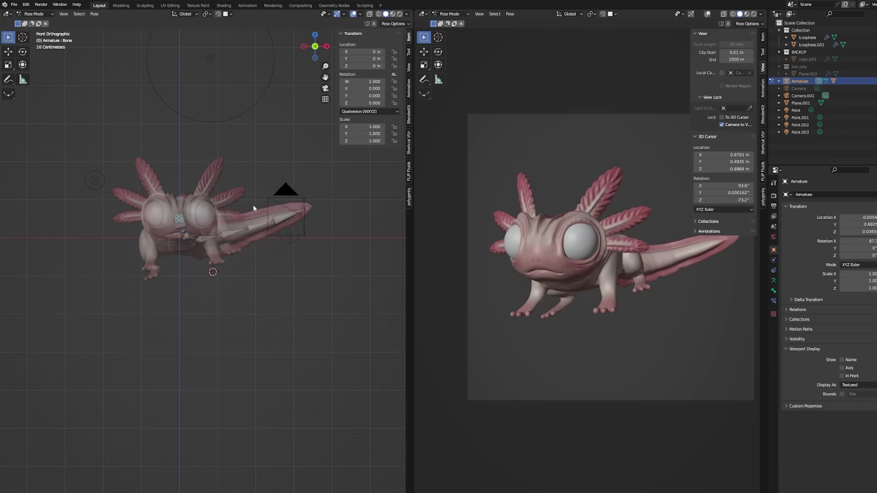
click(280, 251)
click(745, 14)
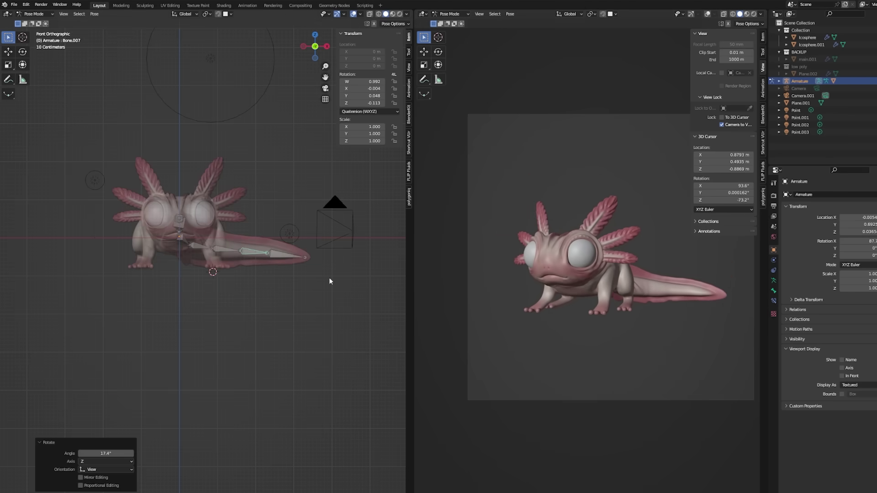
Step: Select the camera and switch to the top view
click(334, 226)
middle_drag(334, 226, 333, 228)
key(KP_7)
key(ctrl+Tab)
key(ctrl+Tab)
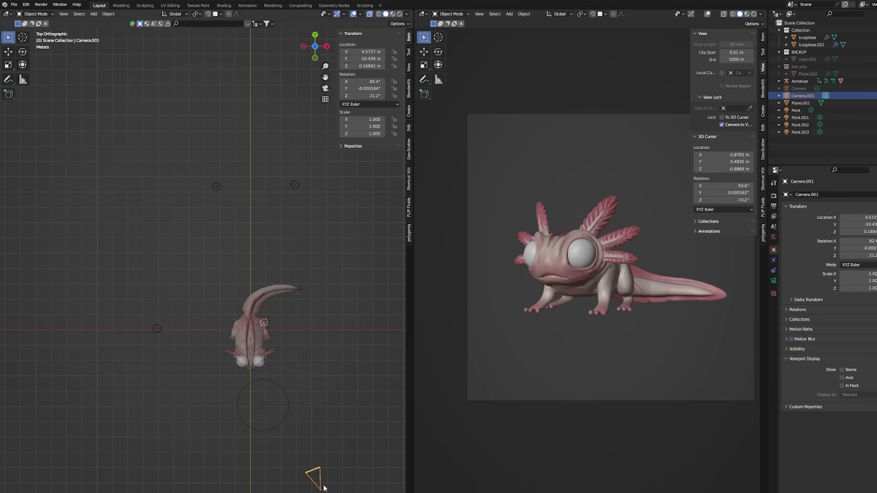
Step: Move point light Point.001 up beside the tail to 4.7196, 2.6029, 0.75225 m and keyframe the armature pose
drag(314, 477, 303, 466)
click(744, 13)
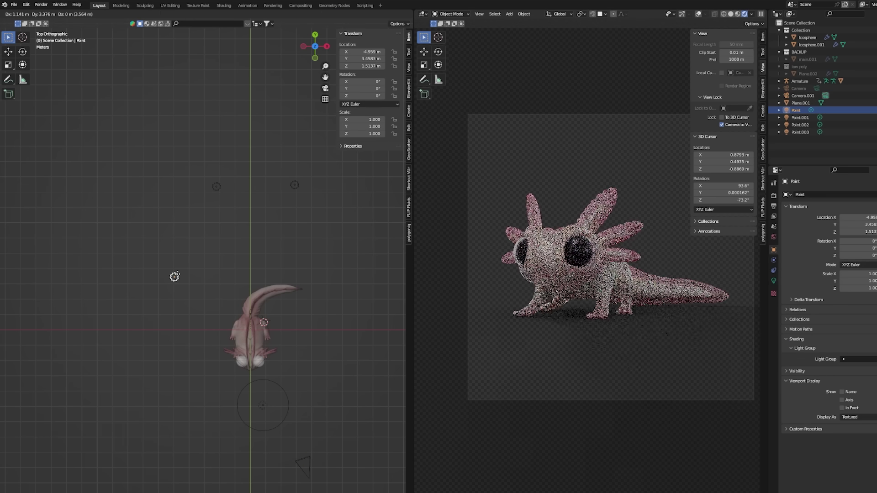
drag(216, 187, 327, 224)
drag(356, 309, 328, 298)
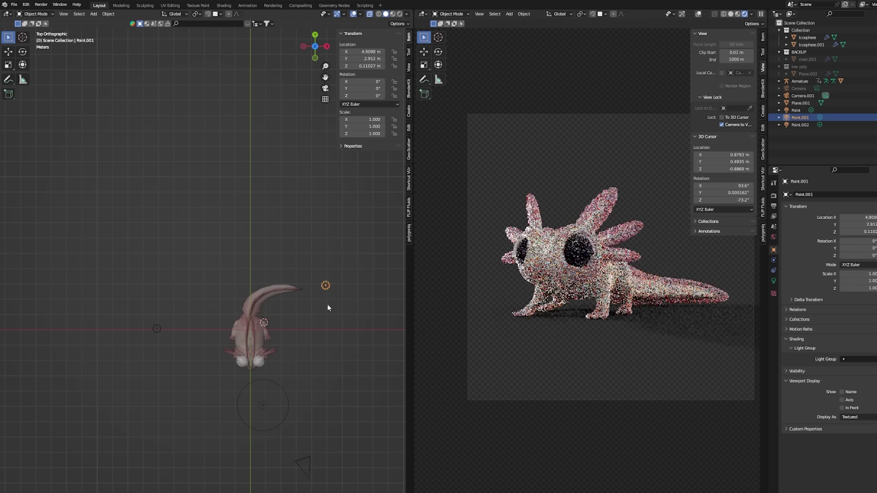
key(KP_1)
drag(325, 247, 322, 237)
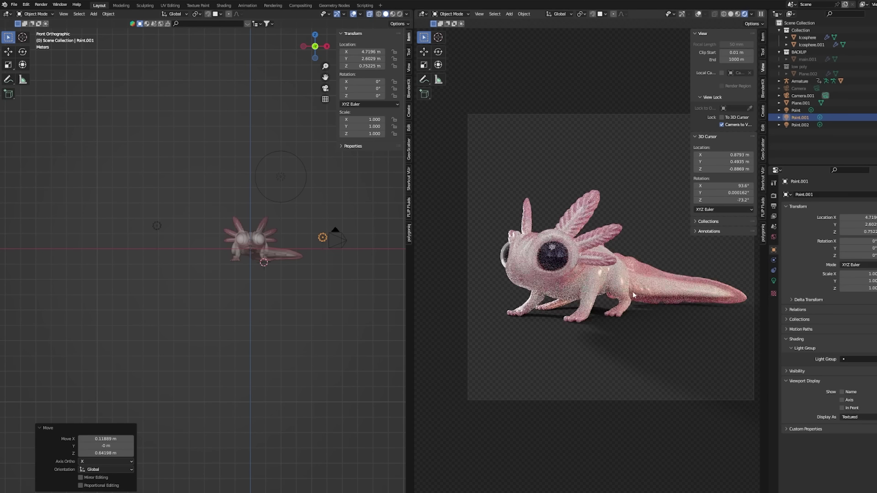
middle_drag(594, 283, 338, 306)
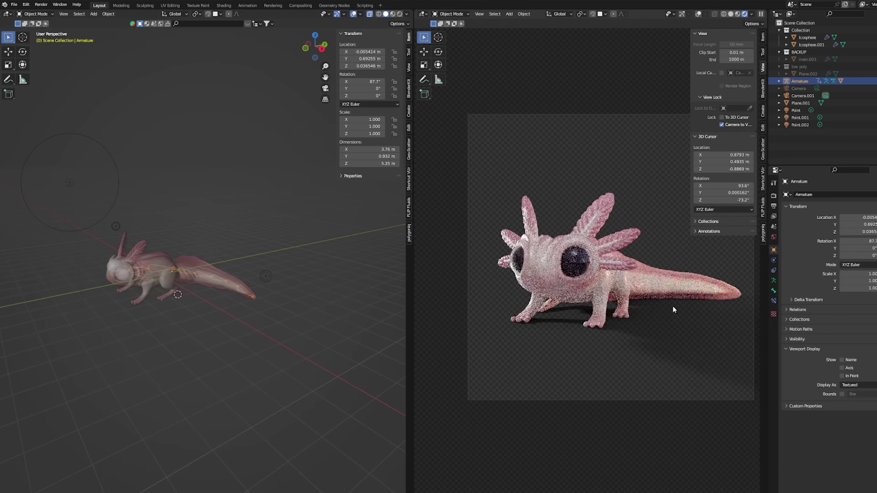
key(space)
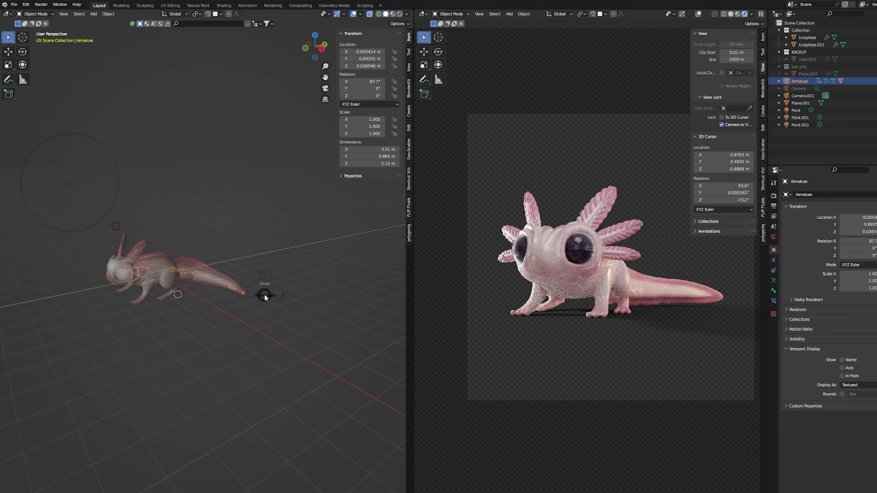